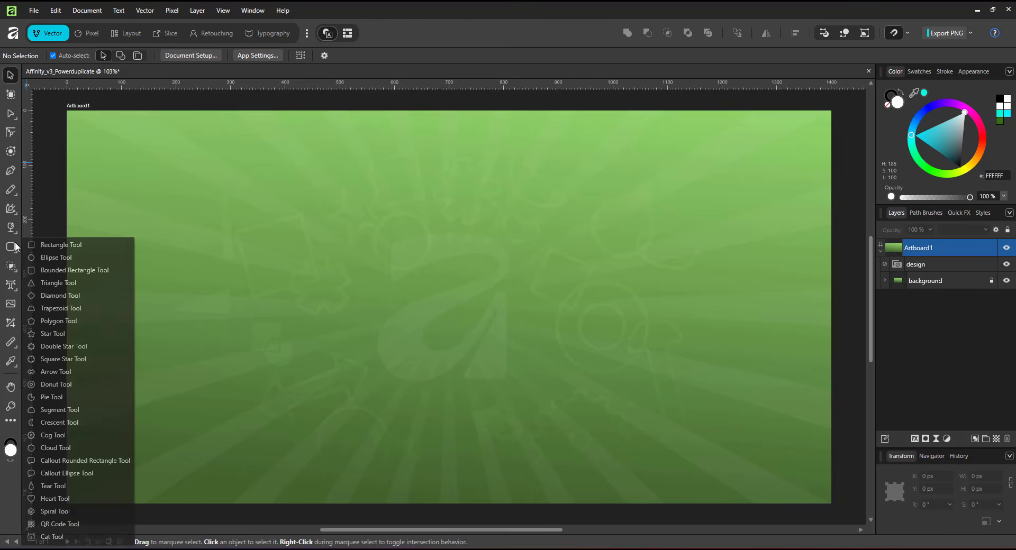
Draw a narrow vertical white rectangle about 42 × 561 px near the middle of the artboard and centre it roughly.
left_click(32, 242)
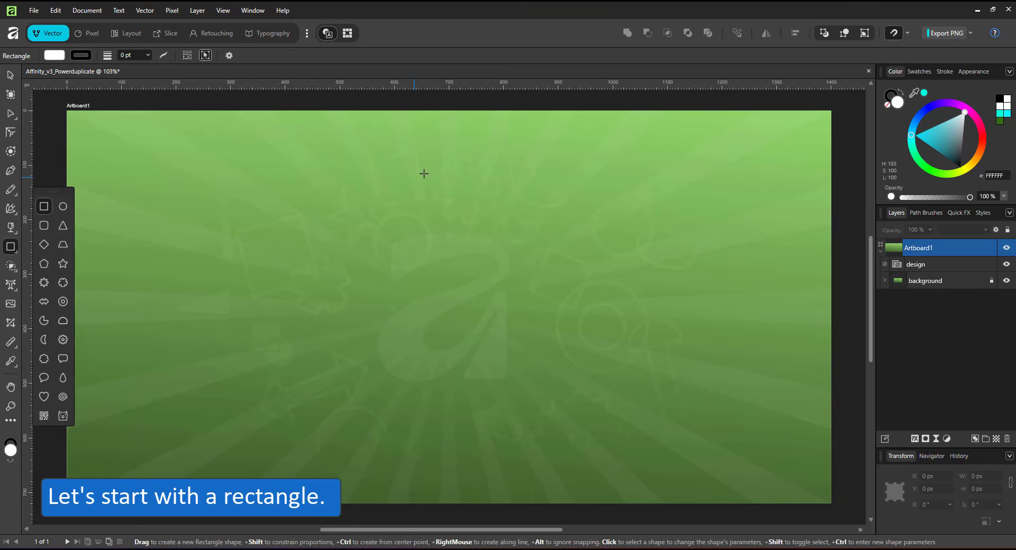
left_click_drag(432, 156, 455, 463)
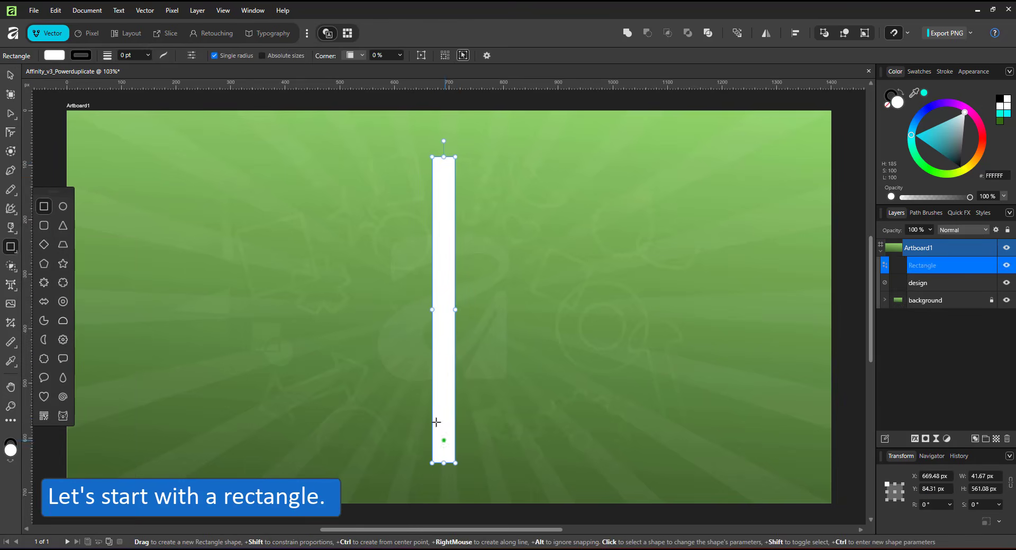
key("v")
left_click_drag(435, 264, 444, 255)
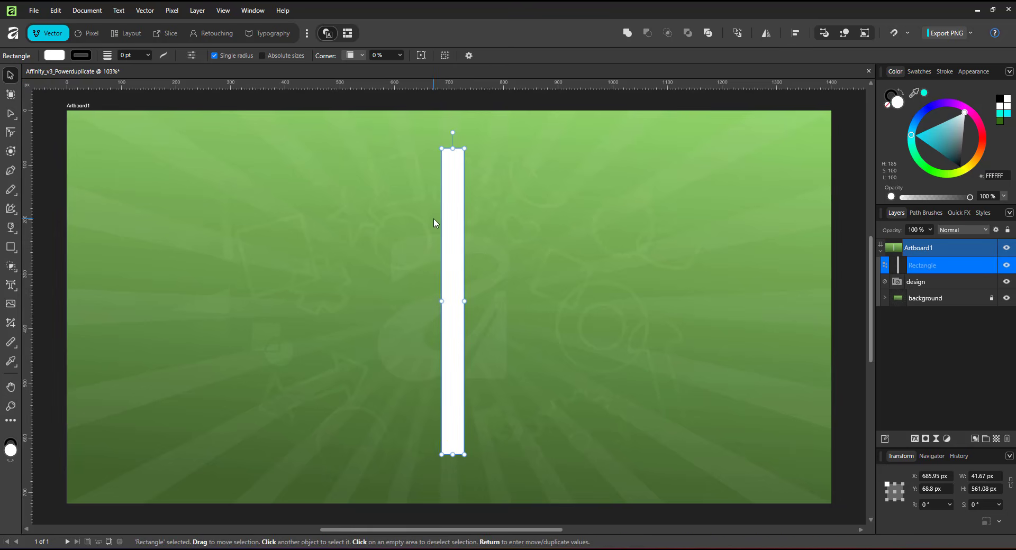
Duplicate the rectangle and rotate the copy by -15° about its centre.
left_click(56, 10)
mouse_move(64, 141)
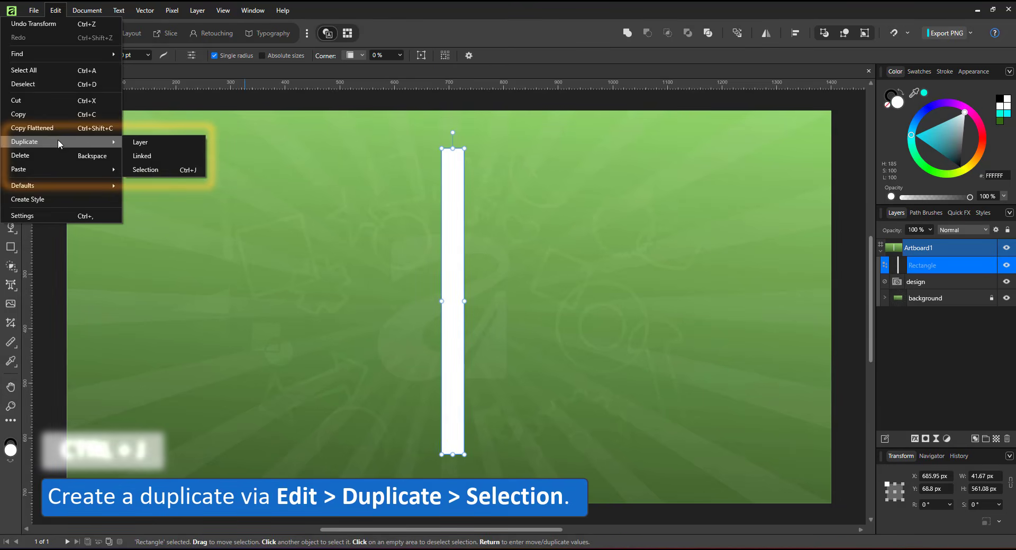
left_click(146, 170)
left_click_drag(452, 133, 497, 138)
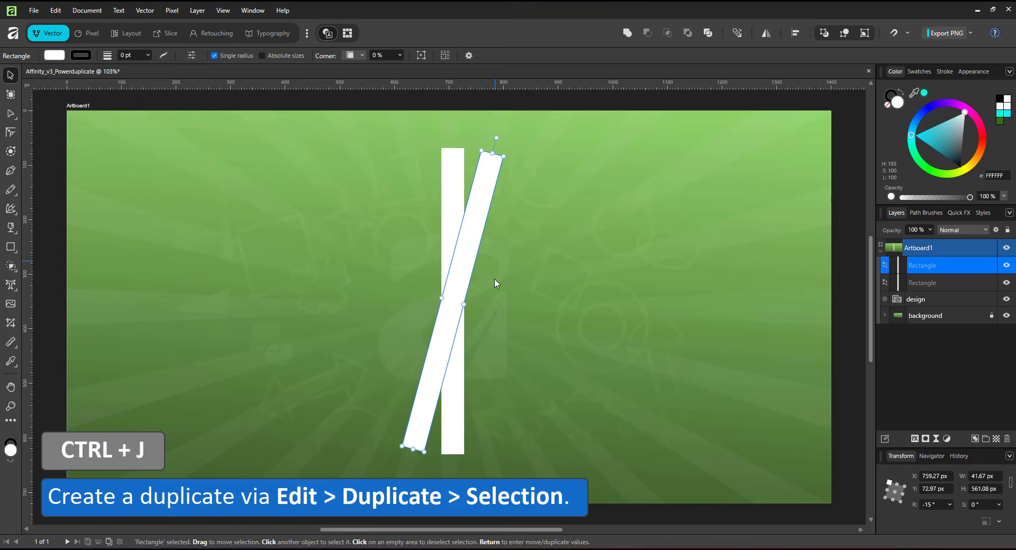
Repeat the rotated duplication of the rectangle until twelve rectangles form a full radial burst.
left_click(59, 13)
mouse_move(58, 143)
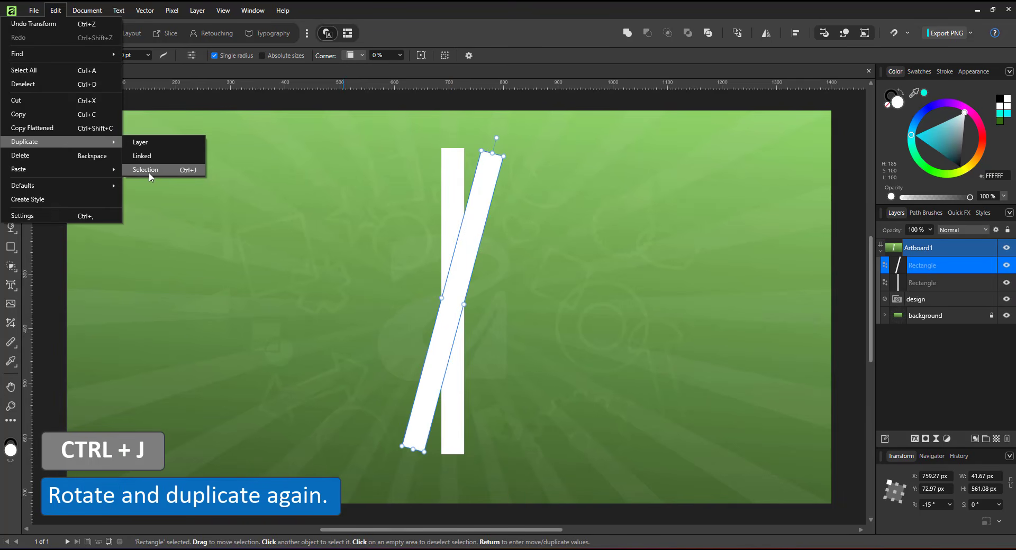
left_click(152, 171)
key("ctrl+j")
key("ctrl+j")
key("ctrl+j")
key("ctrl+j")
key("ctrl+j")
key("ctrl+j")
key("ctrl+j")
key("ctrl+j")
key("ctrl+j")
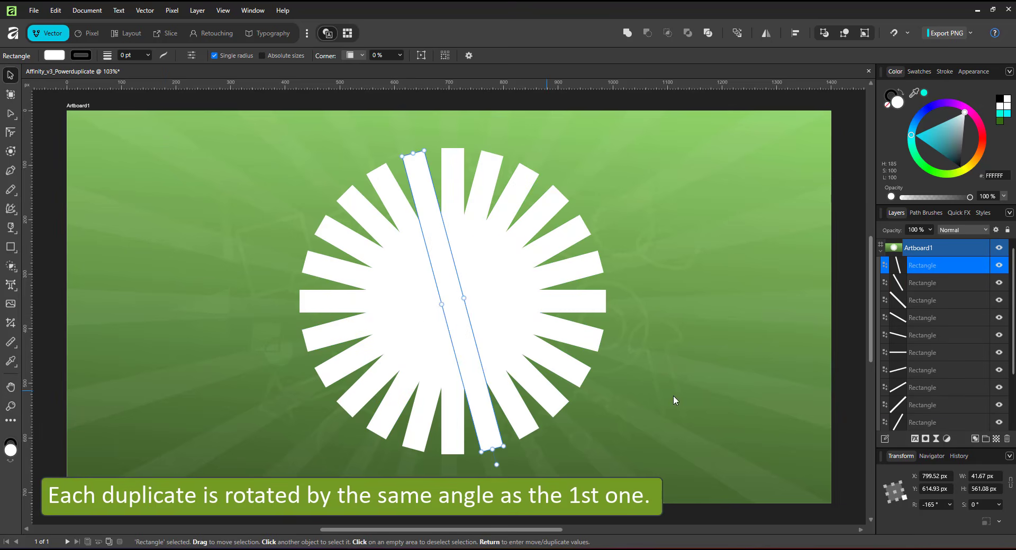
Select all twelve rectangles, shrink the burst to about 253 px wide and move it near the artboard's left edge.
scroll(927, 403, "down", 3)
left_click(927, 402, "shift")
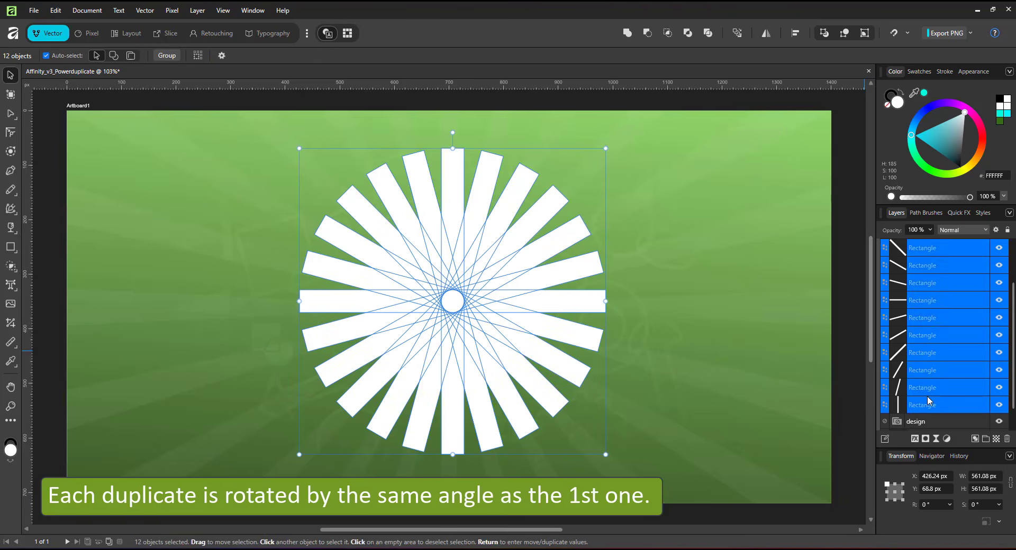
left_click_drag(604, 149, 522, 232)
left_click_drag(454, 280, 350, 305)
Duplicate the burst beside the original and repeat the duplication to make a horizontal row of five evenly spaced bursts.
key("ctrl+j")
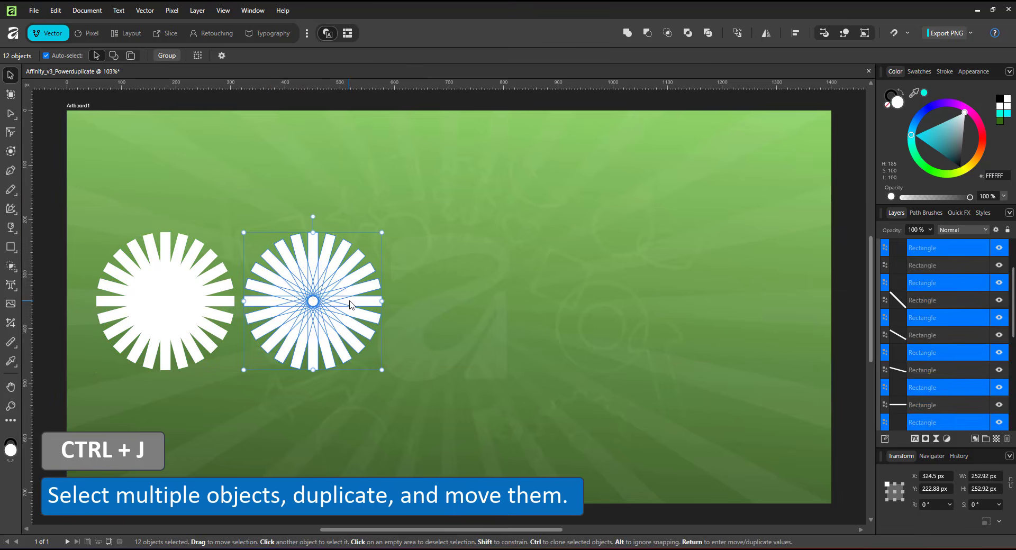
key("ctrl+j")
key("ctrl+j")
key("ctrl+j")
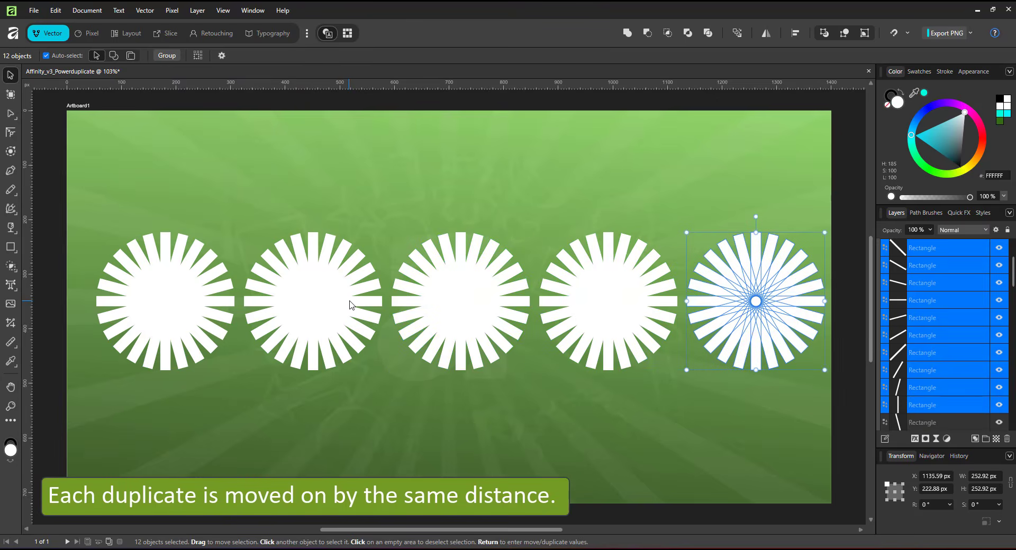
Undo the burst duplications so that only the leftmost burst remains.
key("ctrl+z")
key("ctrl+z")
key("ctrl+z")
key("ctrl+z")
key("ctrl+z")
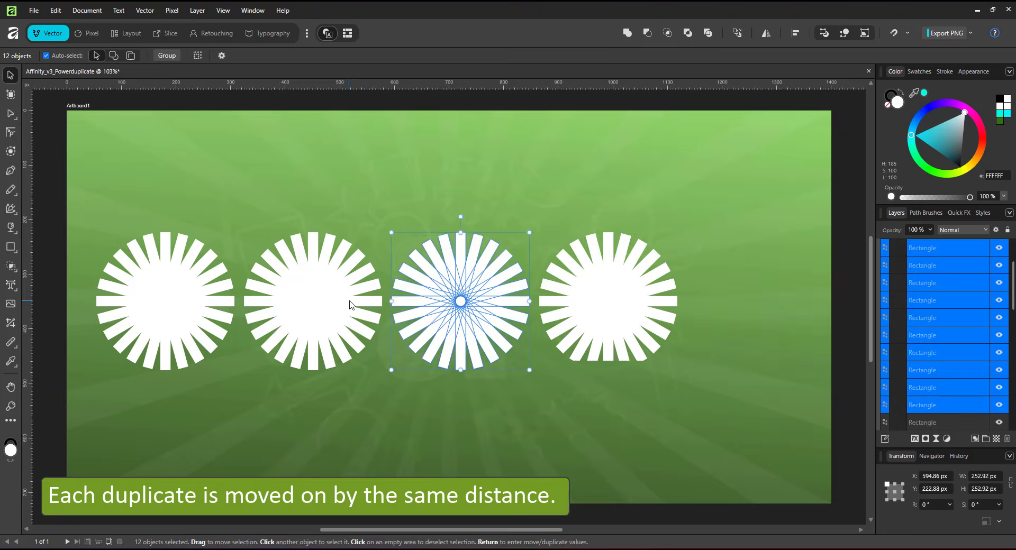
Draw a white circle about 61 px in diameter above and to the right of the burst.
left_click(16, 250)
left_click(56, 257)
left_click_drag(273, 139, 306, 172)
left_click(9, 74)
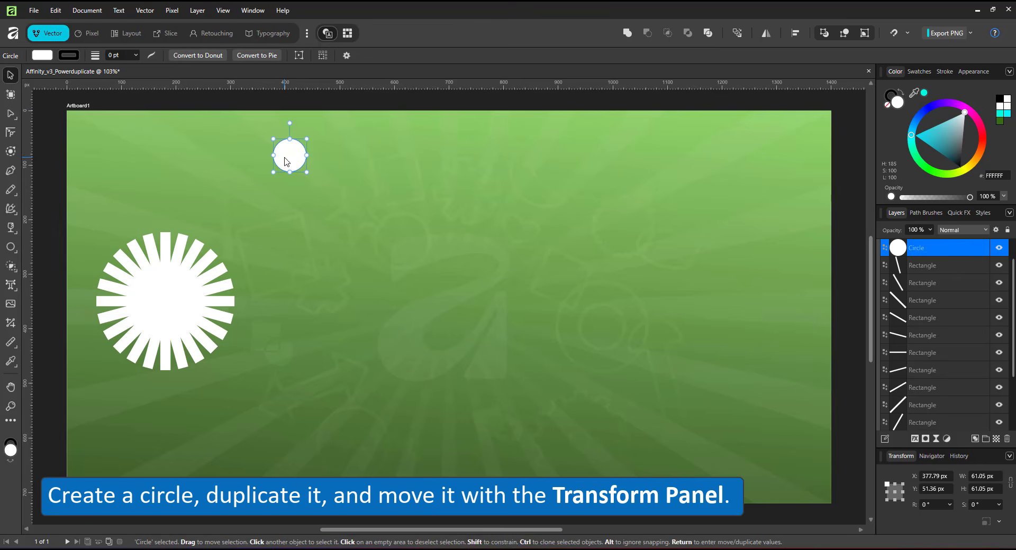
Duplicate the circle and shift the copy horizontally by +100 px through its X position.
key("ctrl+j")
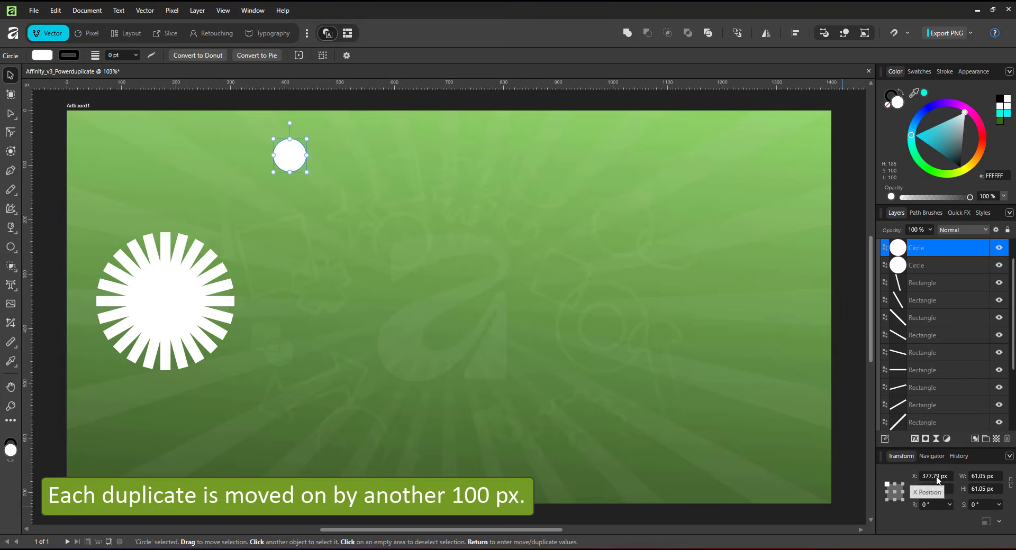
left_click(950, 480)
type("+100")
key("Return")
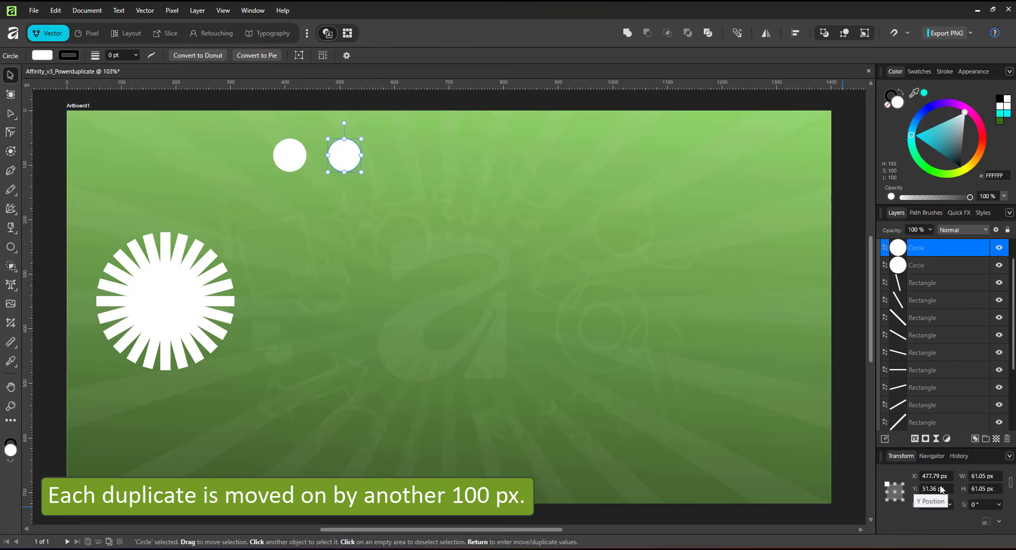
Repeat the shifted duplication seven times to make a horizontal row of nine circles.
key("ctrl+j")
key("ctrl+j")
key("ctrl+j")
key("ctrl+j")
key("ctrl+j")
key("ctrl+j")
key("ctrl+j")
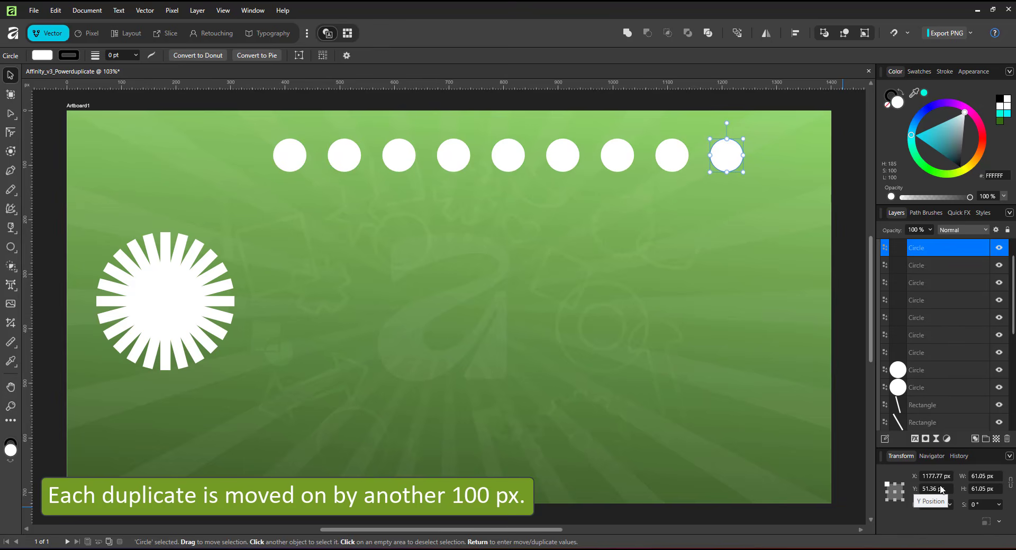
Draw a white rectangle about 46 × 113 px below the first circle.
left_click(16, 250)
left_click(45, 247)
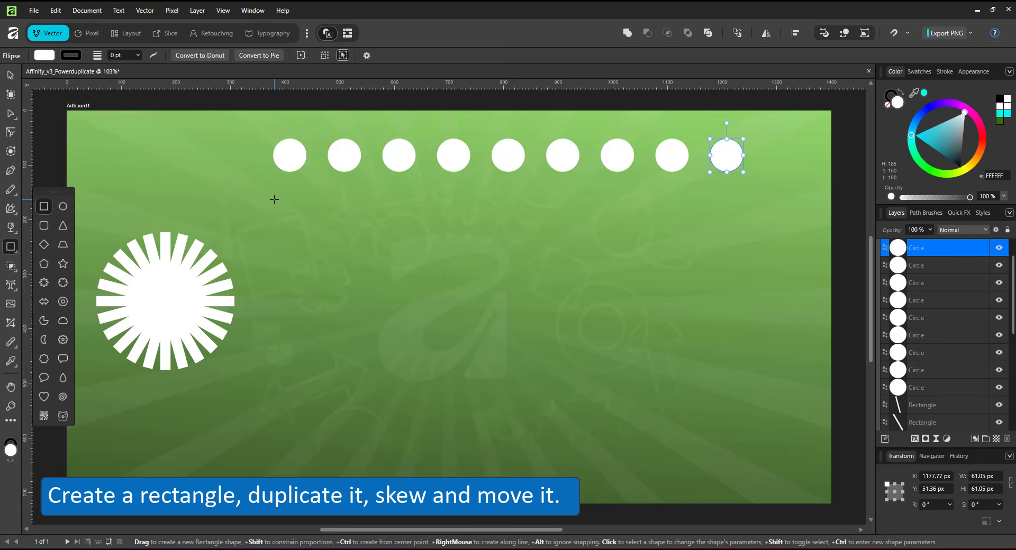
left_click_drag(274, 199, 300, 262)
key("v")
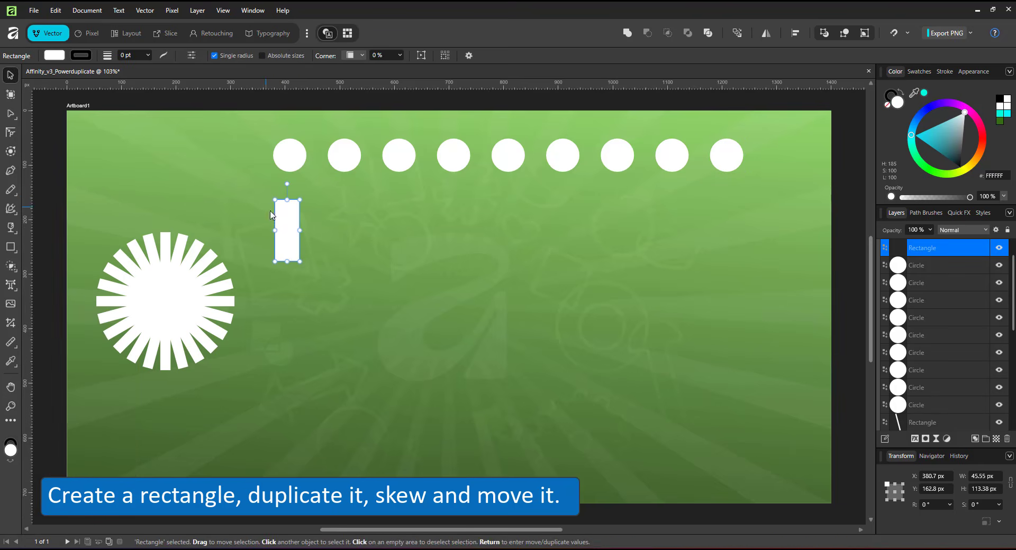
Place a copy of the rectangle to its right with a -7° skew and repeat the duplication eight times along the row.
mouse_move(289, 220)
left_mouse_down("ctrl")
mouse_move(335, 220)
mouse_move(342, 193)
left_mouse_up("ctrl")
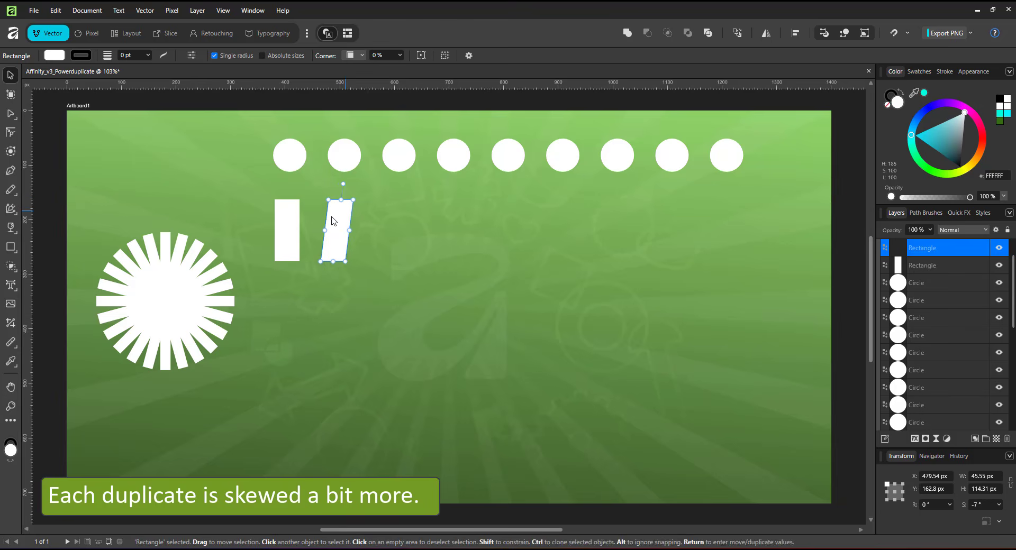
key("ctrl+j")
key("ctrl+j")
key("ctrl+j")
key("ctrl+j")
key("ctrl+j")
key("ctrl+j")
key("ctrl+j")
key("ctrl+j")
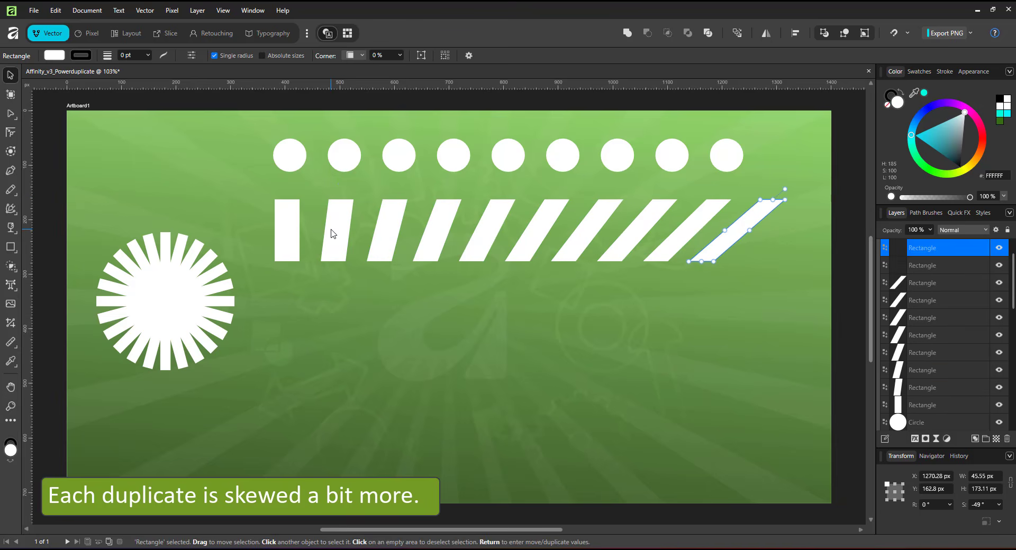
Draw a white five-pointed star with a 72% inner radius below the first rectangle.
left_click(15, 249)
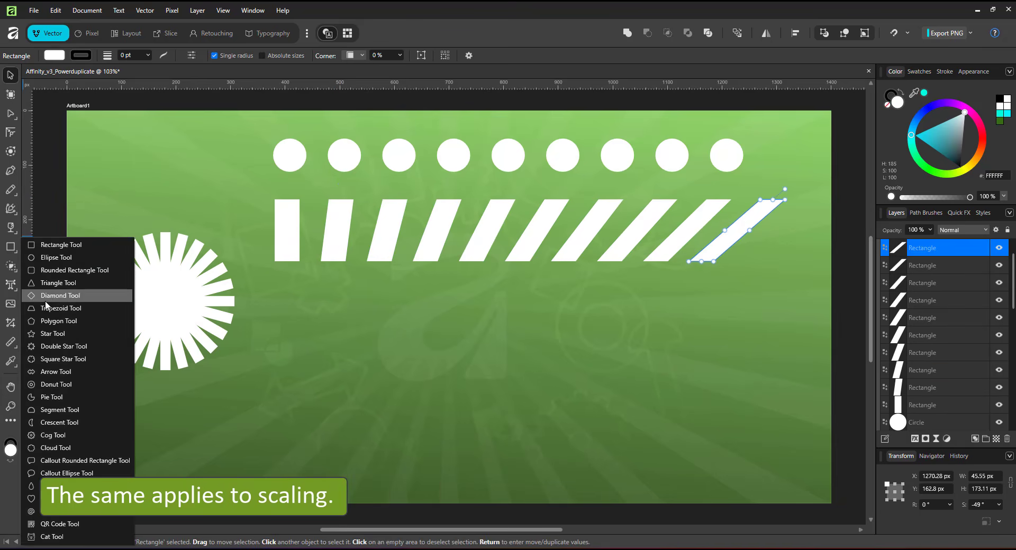
left_click(46, 334)
mouse_move(270, 288)
left_mouse_down("shift")
mouse_move(316, 302)
mouse_move(304, 297)
mouse_move(294, 314)
mouse_move(347, 309)
mouse_move(351, 286)
left_mouse_up("shift")
left_click(11, 78)
Duplicate the star into a row of twelve progressively smaller stars running to the right, and deselect.
key("ctrl+j")
key("ctrl+j")
key("ctrl+j")
key("ctrl+j")
key("ctrl+j")
key("ctrl+j")
key("ctrl+j")
key("ctrl+j")
key("ctrl+j")
key("ctrl+j")
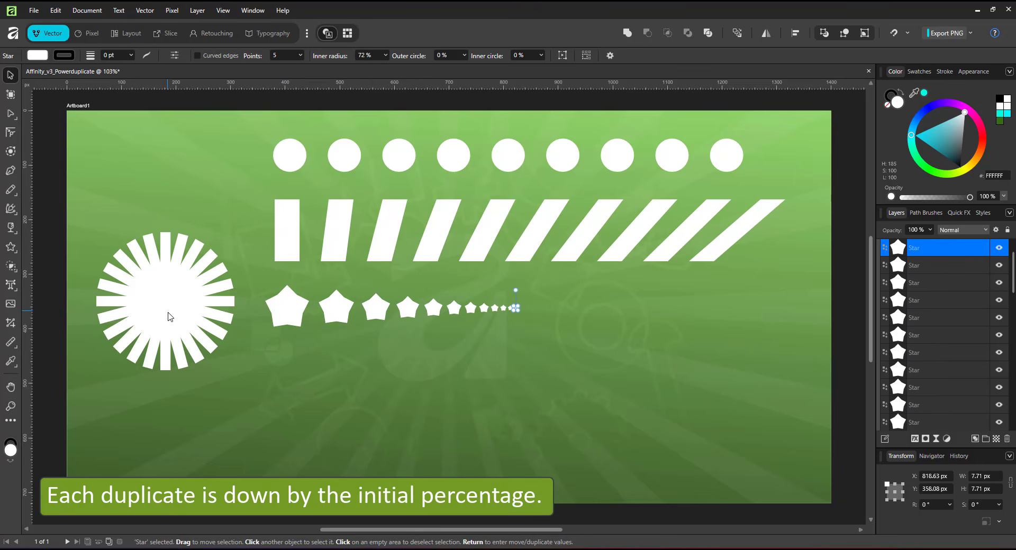
left_click(344, 377)
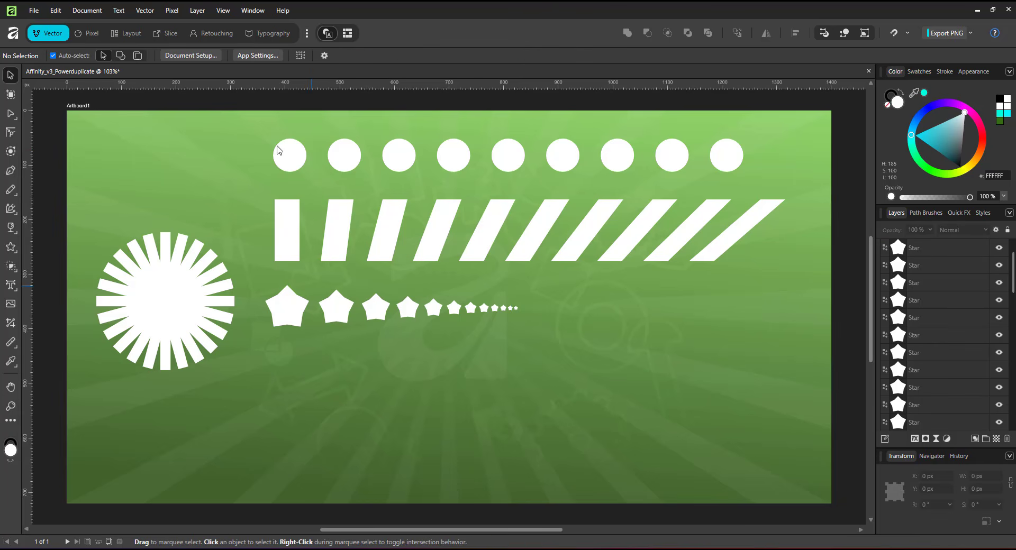
Draw a white triangle about 102 px wide and high below the first star.
left_click(10, 246)
left_click(63, 226)
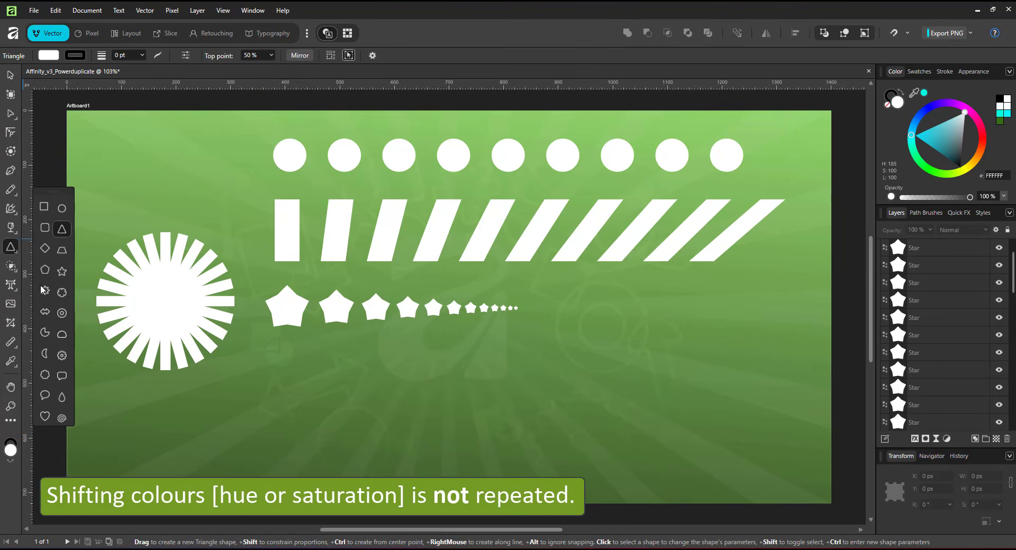
left_click_drag(263, 377, 286, 377)
key("v")
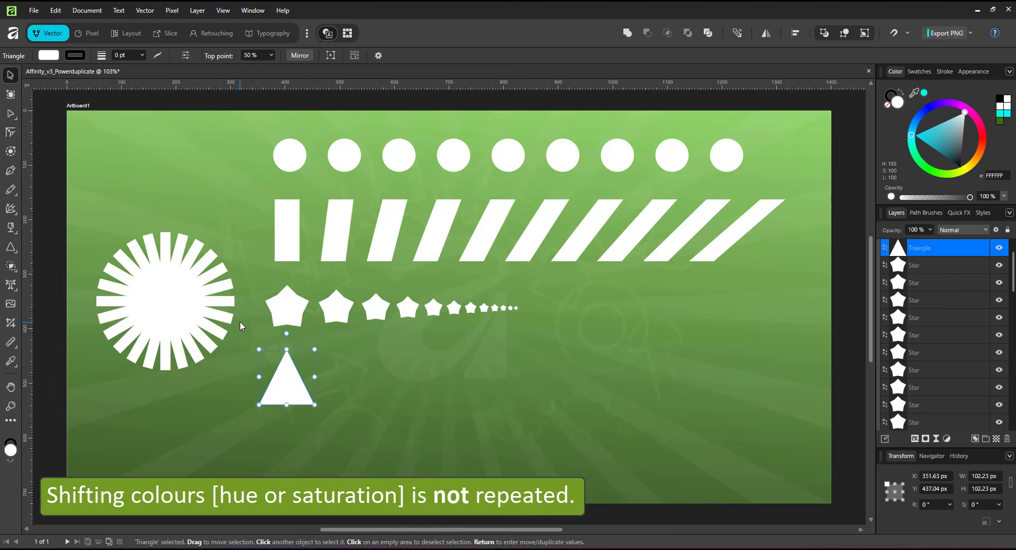
Duplicate the triangle to its right, fill the copy with red FF0A00 and duplicate it once more.
key("ctrl+j")
left_click_drag(290, 392, 359, 392)
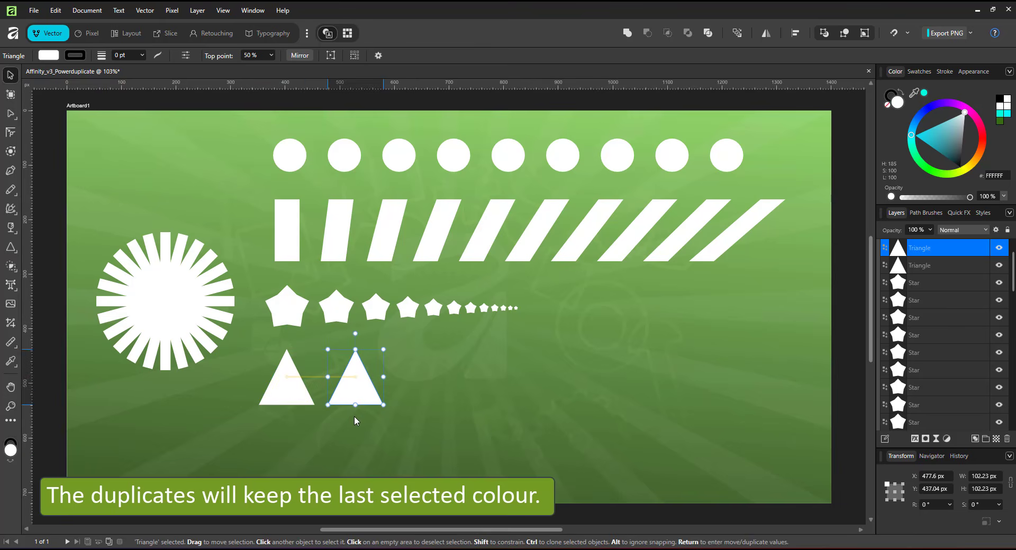
left_click(984, 138)
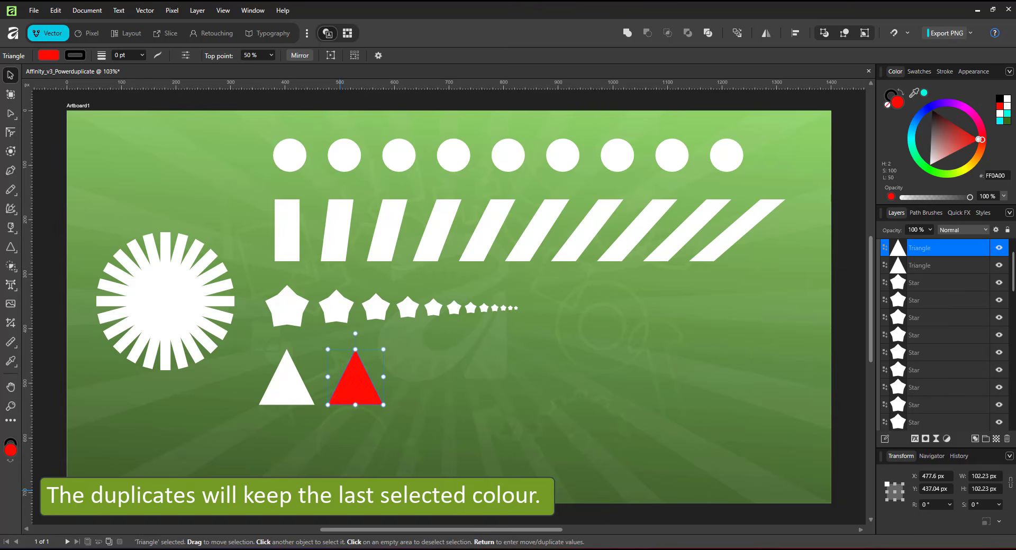
key("ctrl+j")
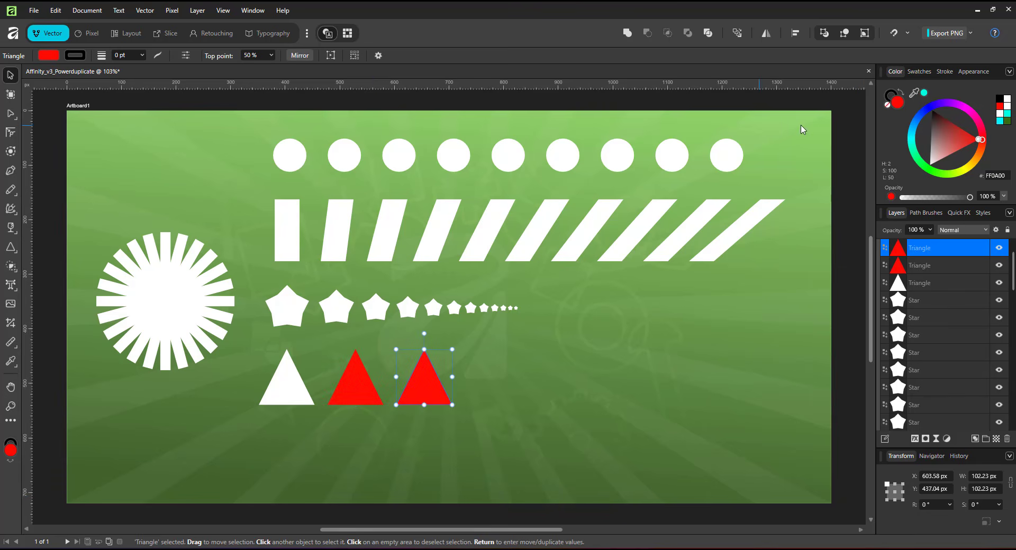
Recolour the third triangle orange FF5F00 and duplicate it four more times along the row.
left_click_drag(983, 145, 978, 151)
key("ctrl+j")
key("ctrl+j")
key("ctrl+j")
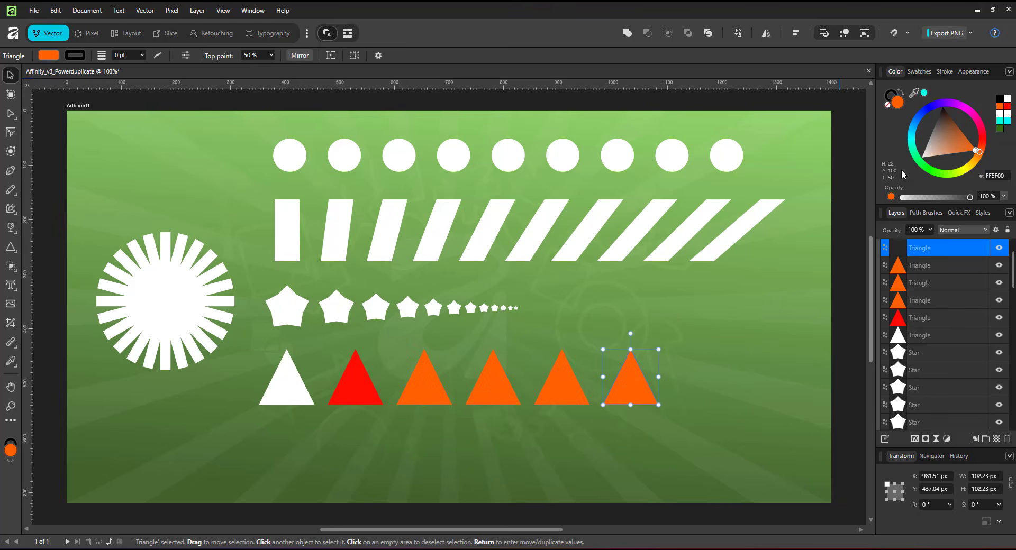
key("ctrl+j")
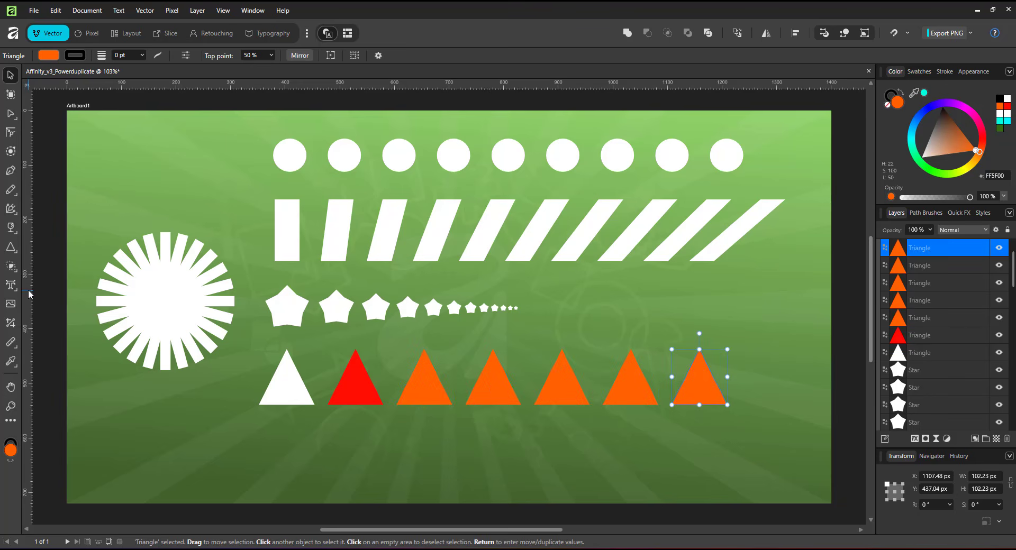
Delete the red and orange triangle copies, keeping the white triangle.
left_click_drag(844, 302, 373, 339)
key("Delete")
key("Delete")
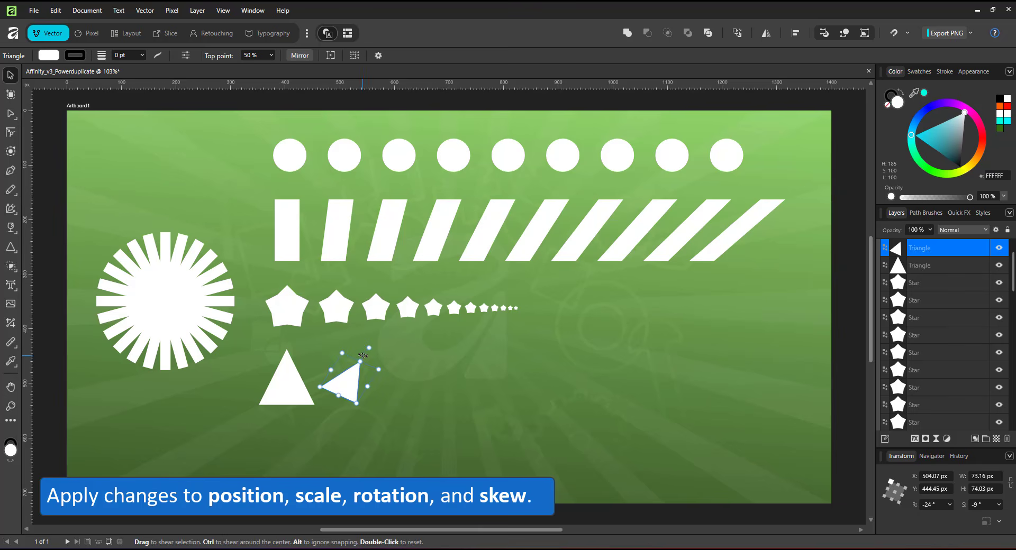
Repeatedly duplicate the moved, scaled, rotated and skewed triangle copy to form a shrinking spiral, and deselect.
key("ctrl+j")
key("ctrl+j")
key("ctrl+j")
key("ctrl+j")
key("ctrl+j")
key("ctrl+j")
key("ctrl+j")
key("ctrl+j")
key("ctrl+j")
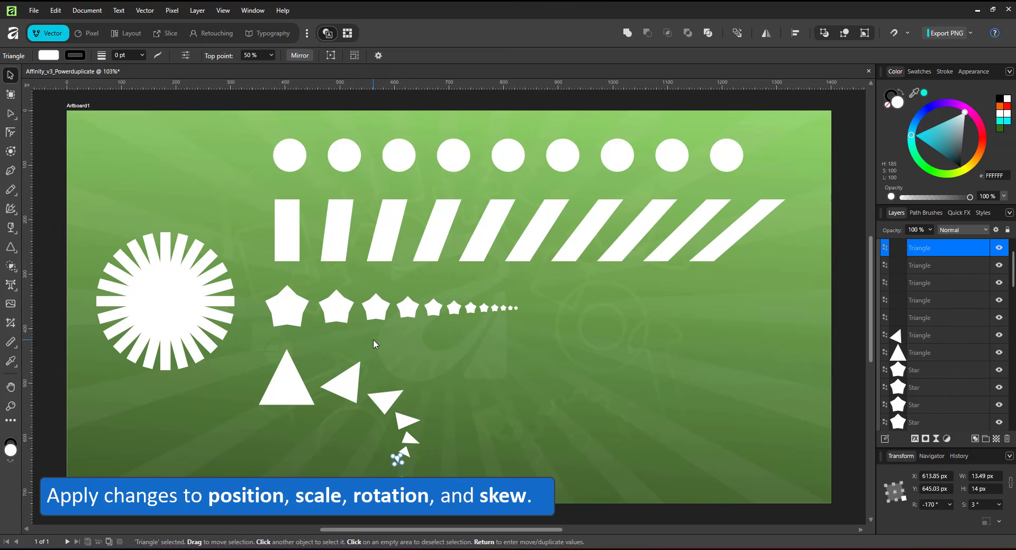
key("ctrl+j")
key("ctrl+j")
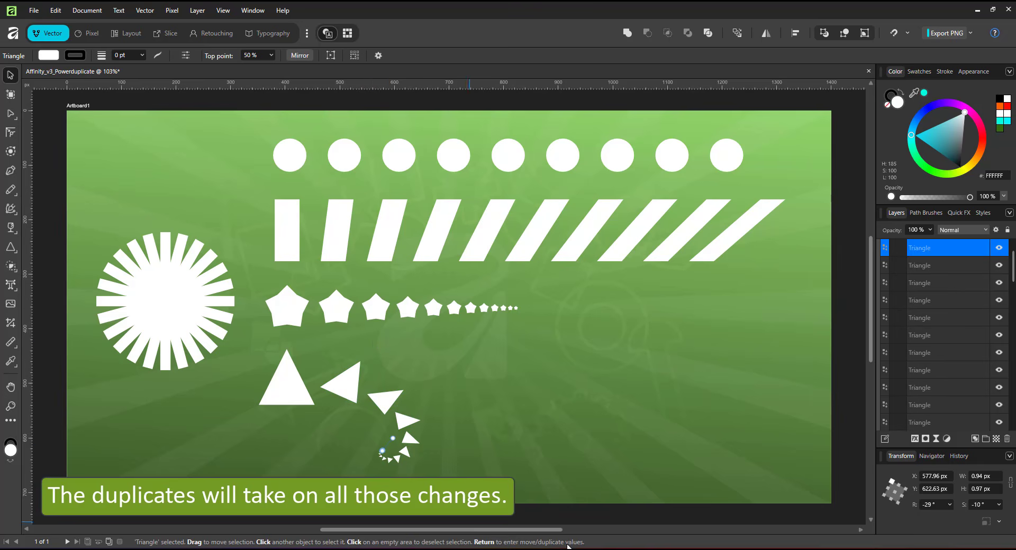
left_click(843, 404)
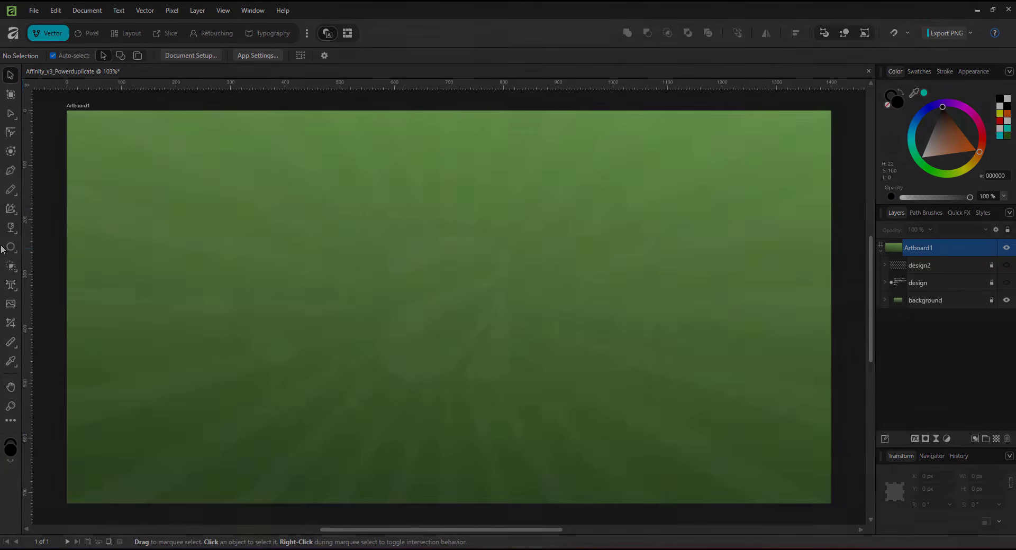
Draw a black five-pointed star about 685 px wide on the cleared artboard and set its inner radius to 52%.
left_click(11, 247)
left_click(59, 333)
left_click_drag(302, 134, 688, 494)
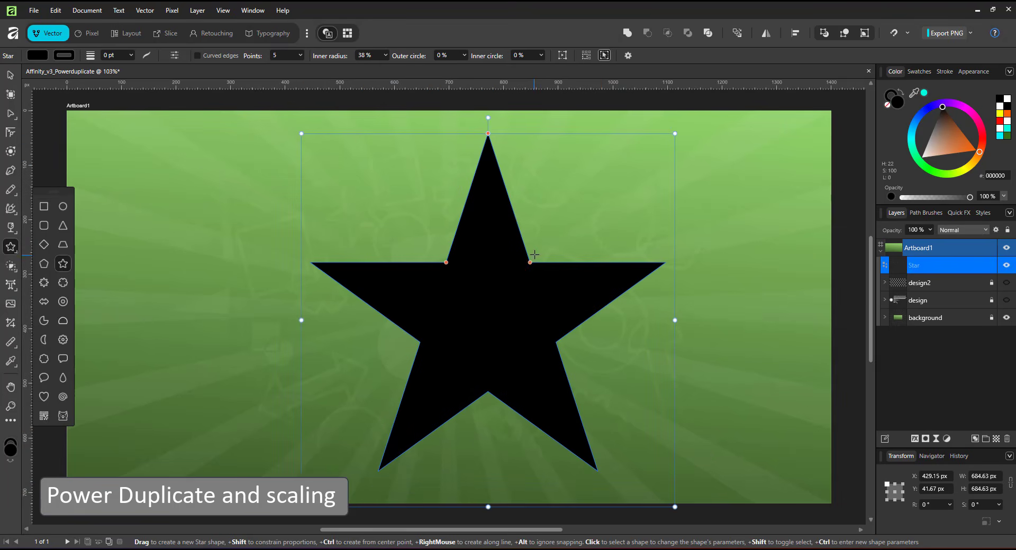
left_click_drag(529, 262, 540, 247)
key("v")
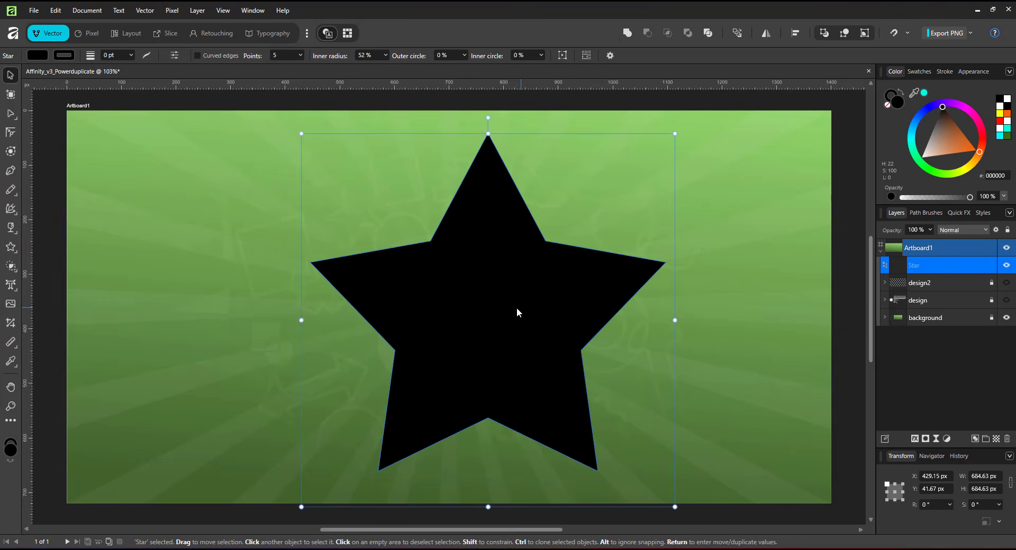
Move the black star toward the artboard's centre and duplicate it as a concentric white star about 620 px wide at 20% opacity.
left_click_drag(517, 309, 489, 312)
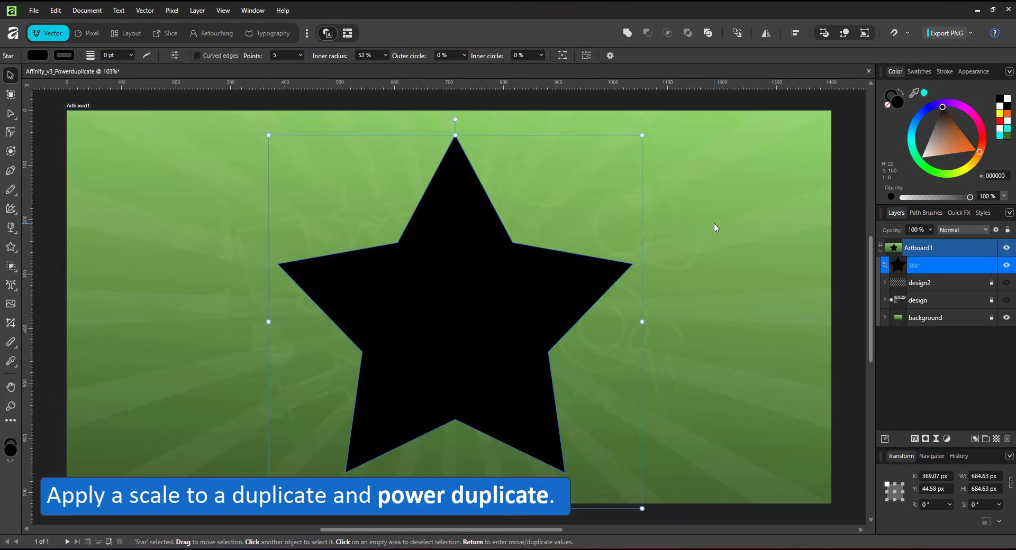
key("ctrl+j")
left_click(921, 158)
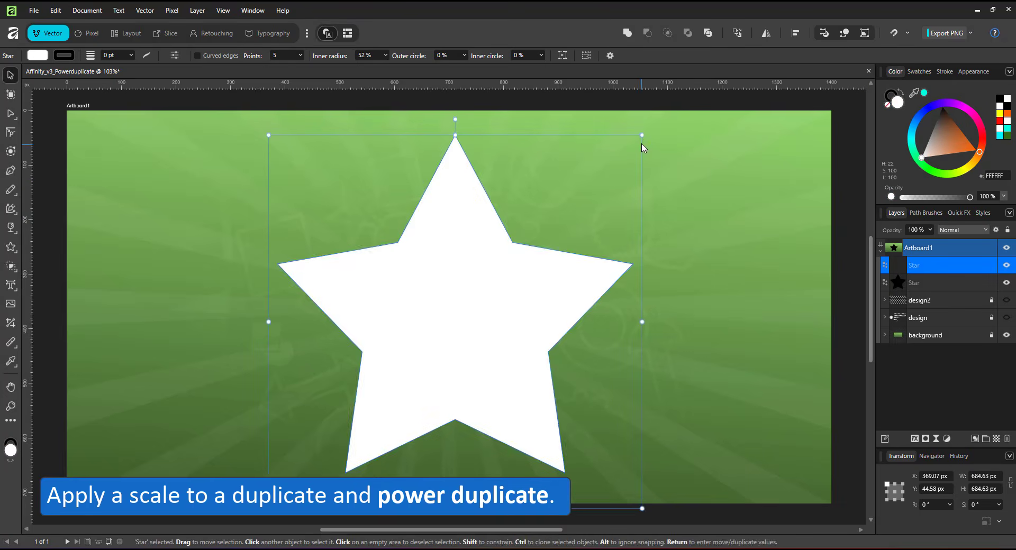
left_click_drag(642, 144, 624, 152)
key("5")
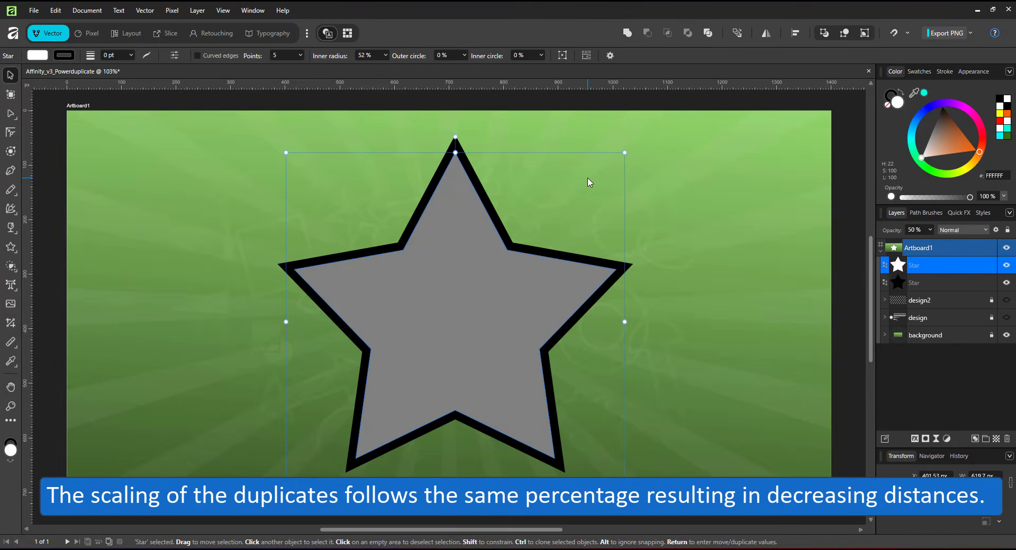
key("2")
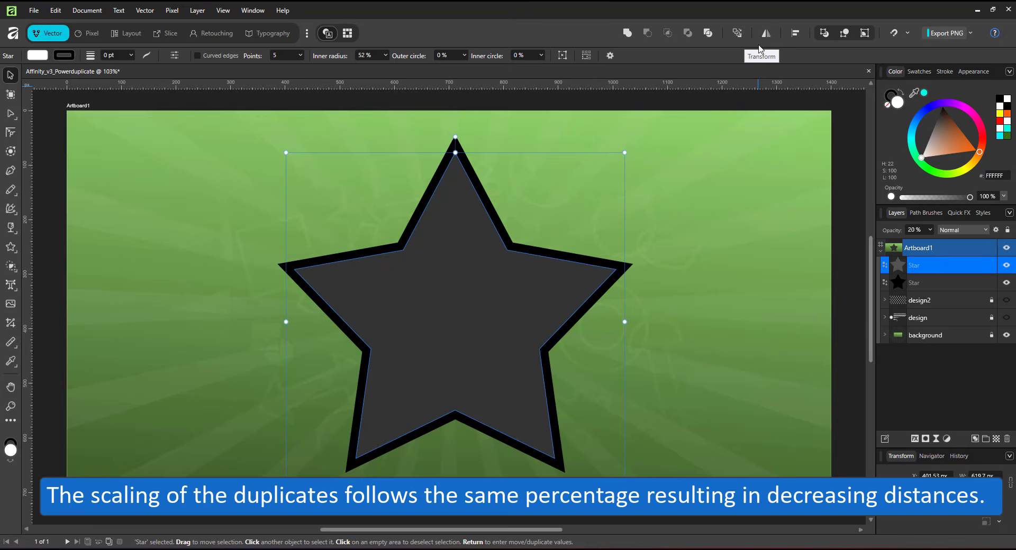
Power-duplicate the scaled white star repeatedly to build a stack of concentric stars shrinking toward the centre.
key("ctrl+j")
key("ctrl+j")
key("ctrl+j")
key("ctrl+j")
key("ctrl+j")
key("ctrl+j")
key("ctrl+j")
key("ctrl+j")
key("ctrl+j")
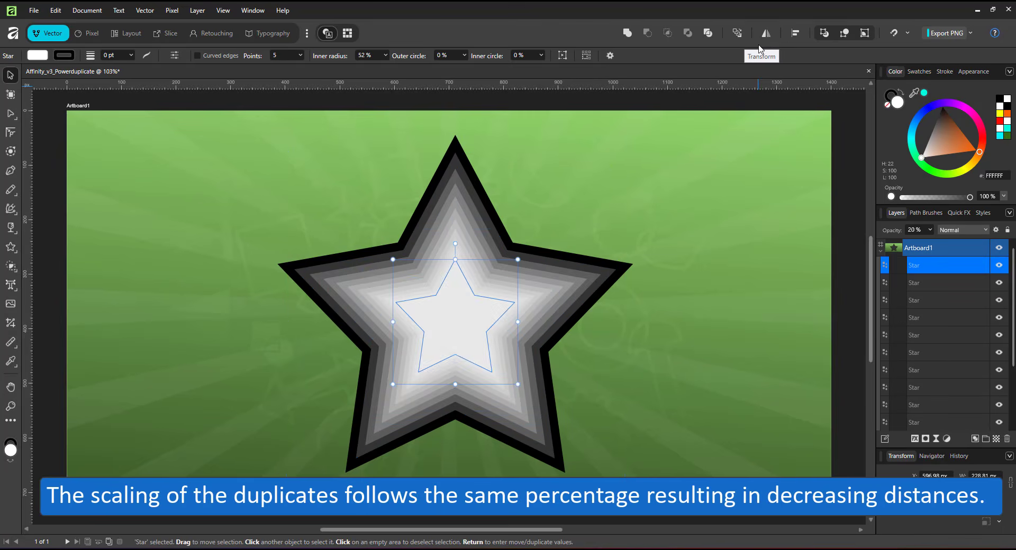
scroll(401, 235, "up", 5)
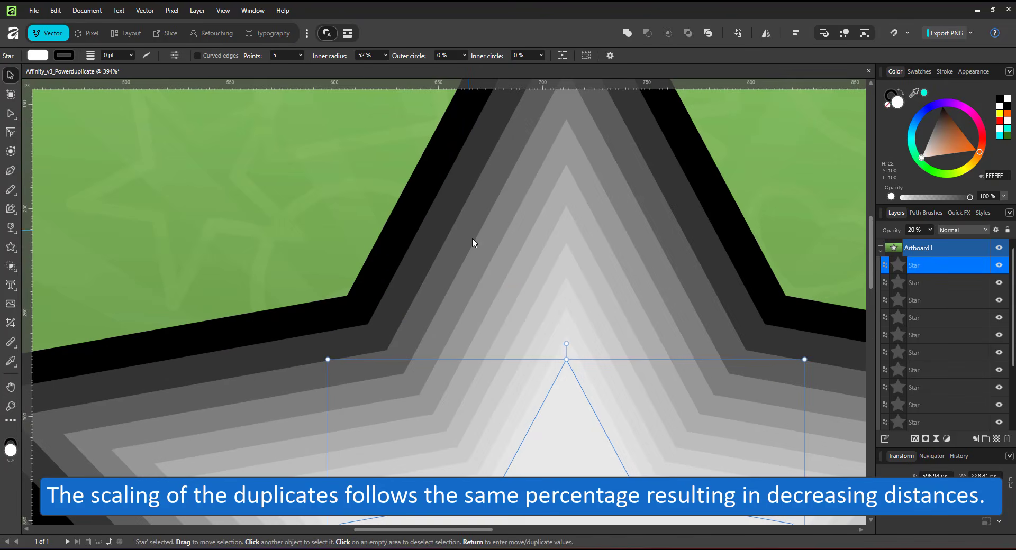
key("ctrl+0")
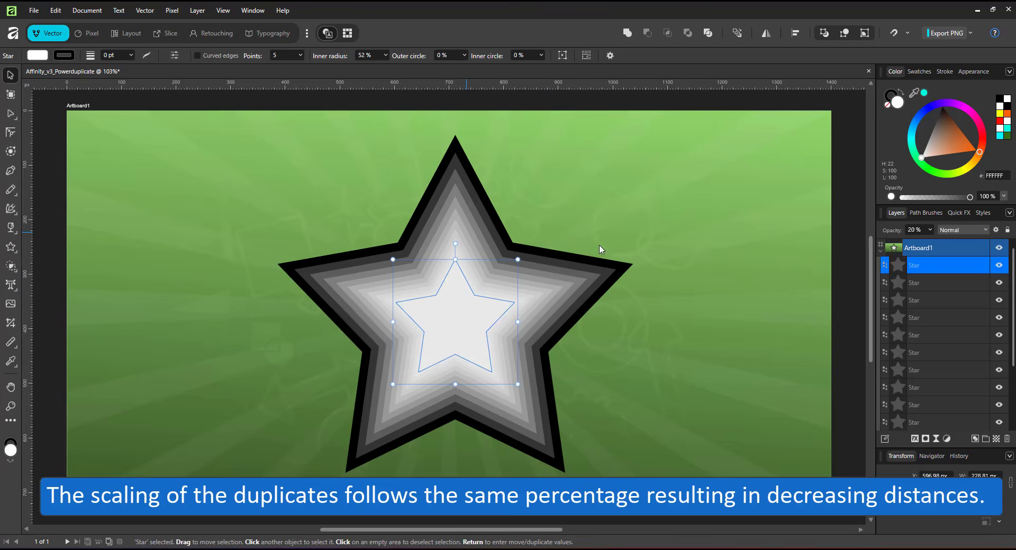
Delete all the scaled white star copies, keeping only the black star.
key("ctrl+a")
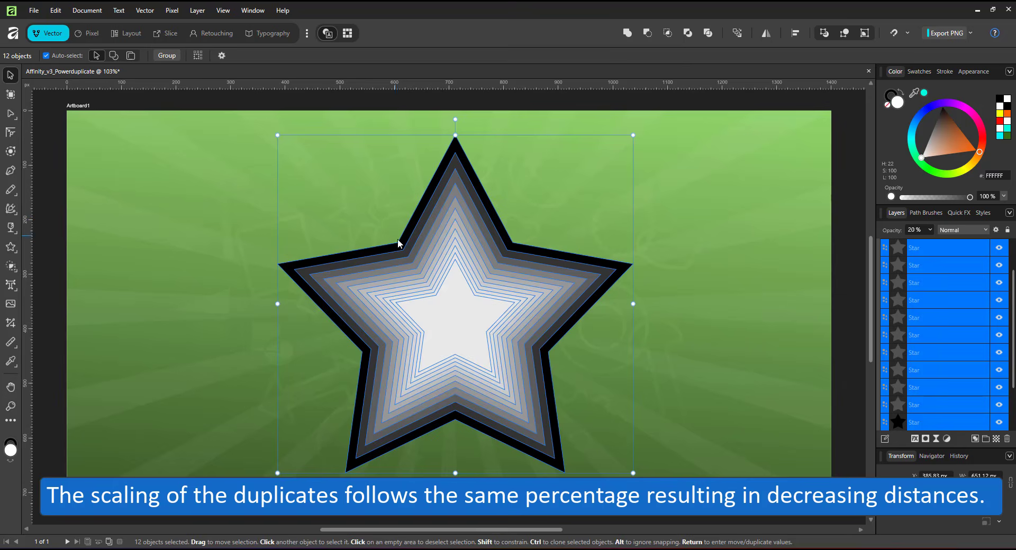
left_click(931, 404)
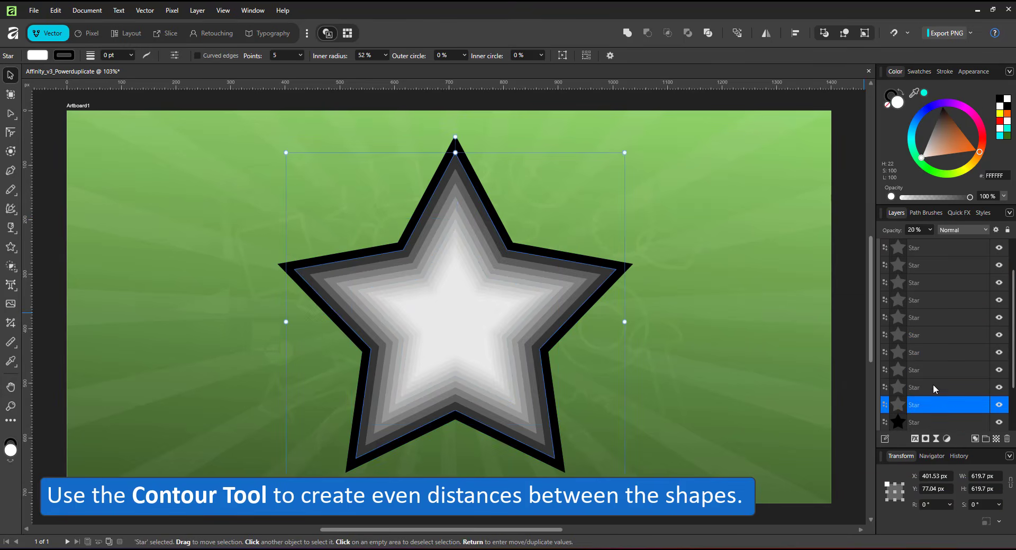
left_click(928, 254, "shift")
key("Delete")
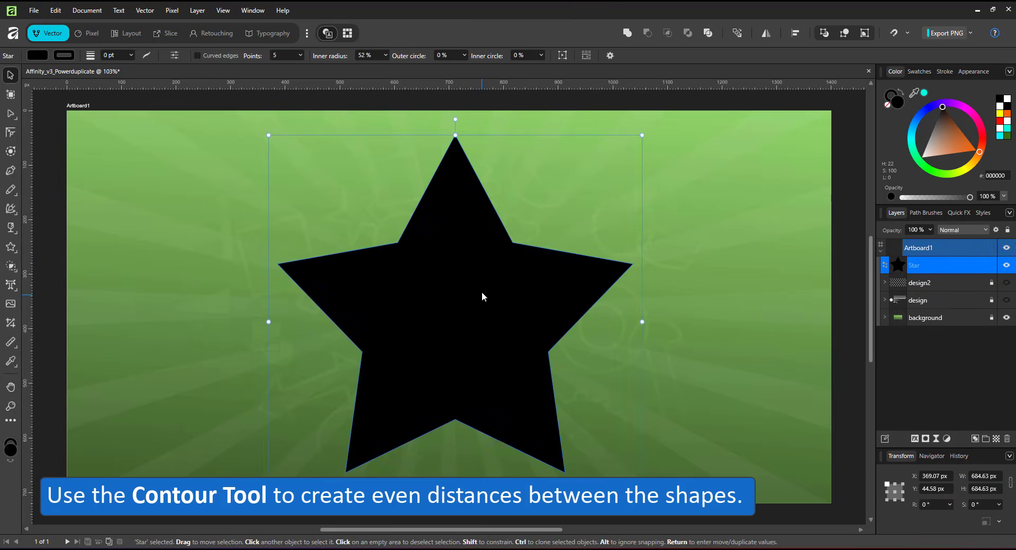
Duplicate the black star and inset the copy with a -10 px contour and sharp corners.
key("ctrl+j")
left_click(10, 151)
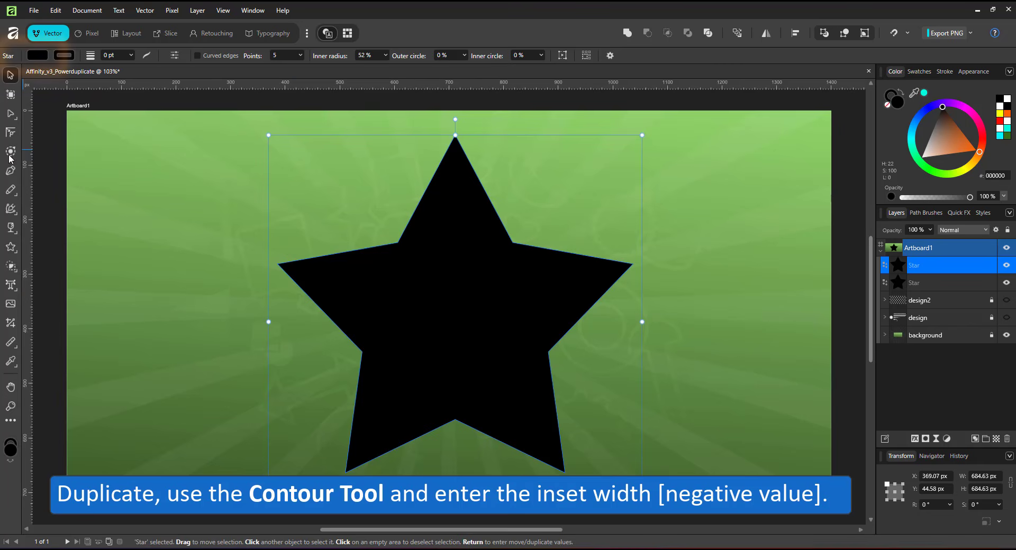
left_click(34, 55)
type("10")
key("Return")
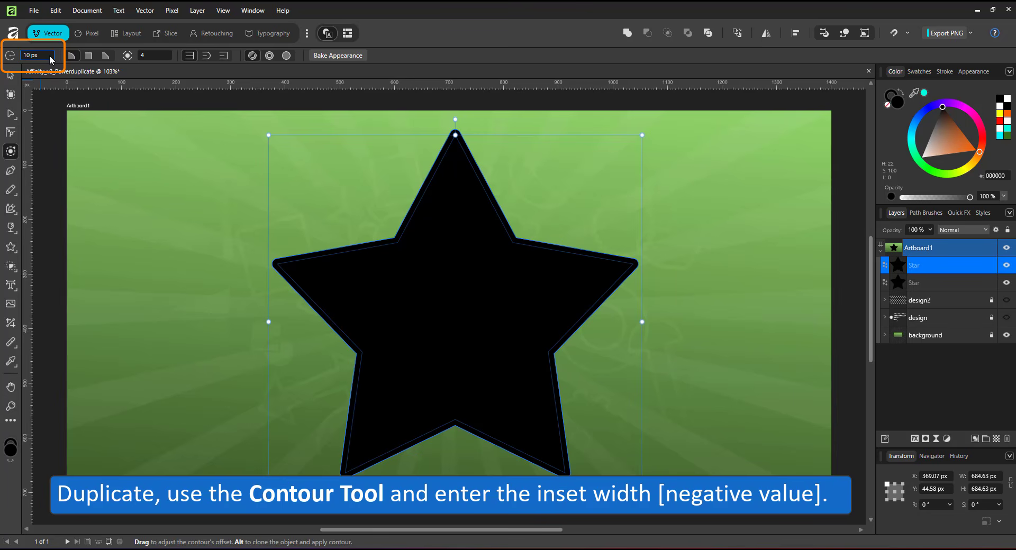
type("-")
key("Return")
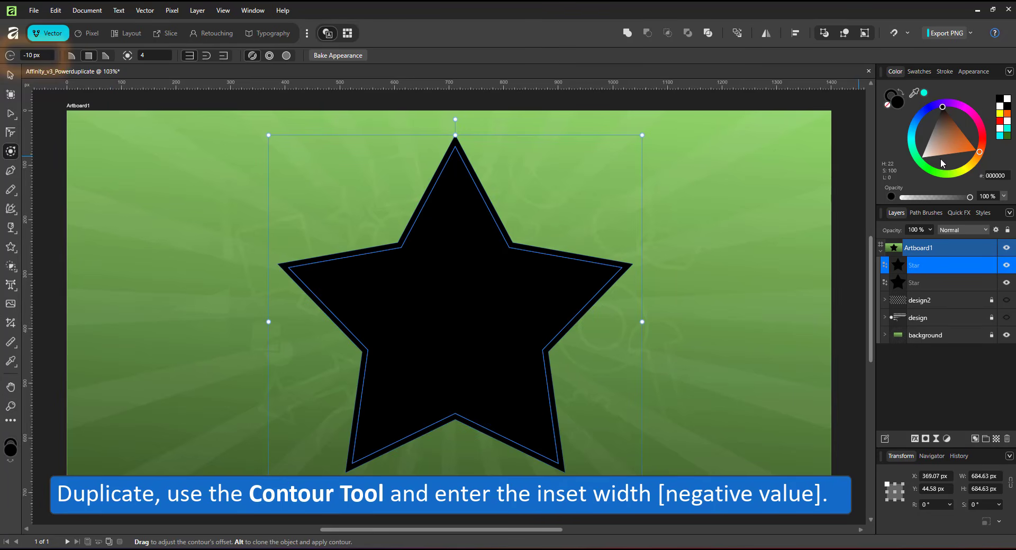
Fill the inset star with white FFFFFF and set its opacity to 10%.
left_click_drag(939, 159, 921, 157)
key("1")
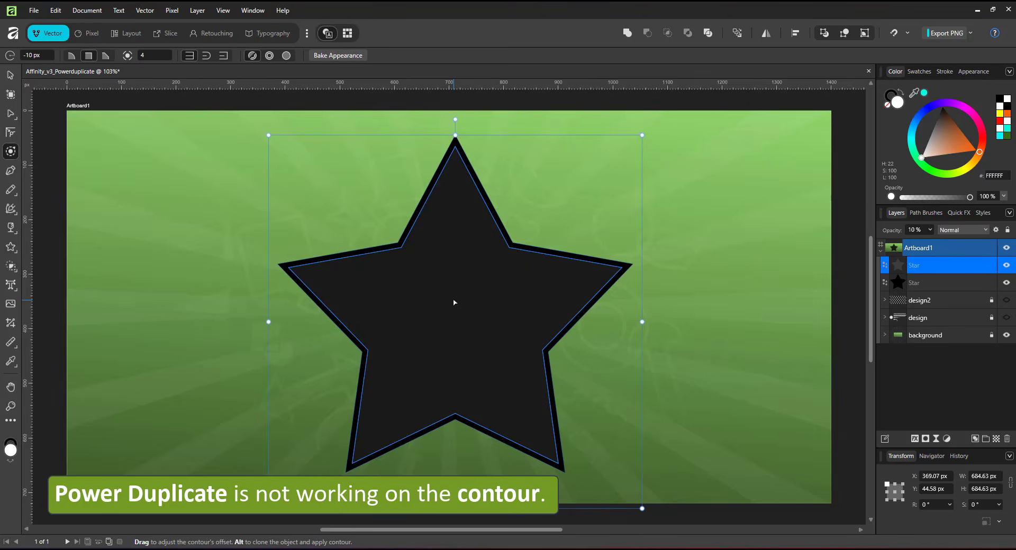
Duplicate the inset star three times, setting the copies' contour offsets to -20 px, -30 px and -40 px.
key("ctrl+j")
type("-")
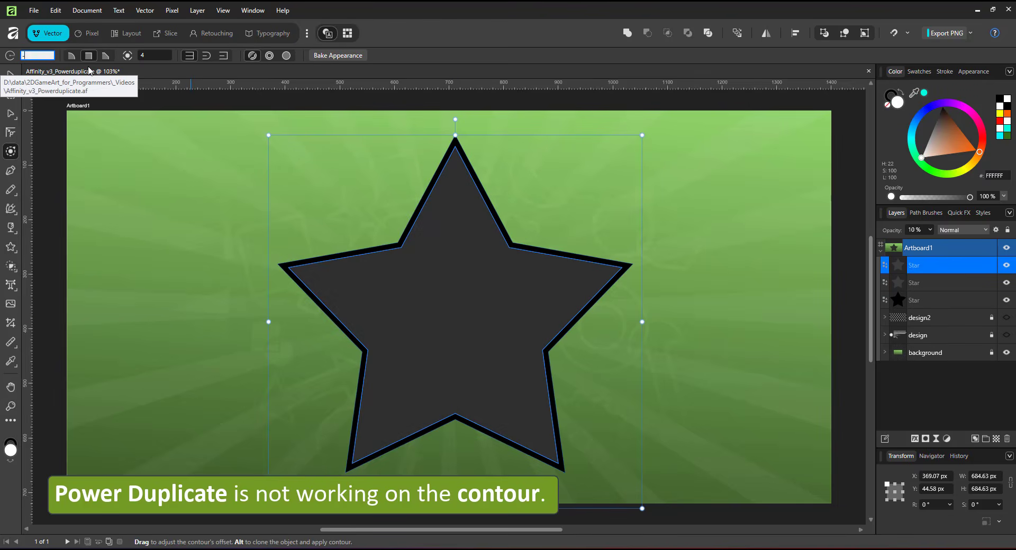
type("20")
key("Return")
key("ctrl+j")
left_click(41, 57)
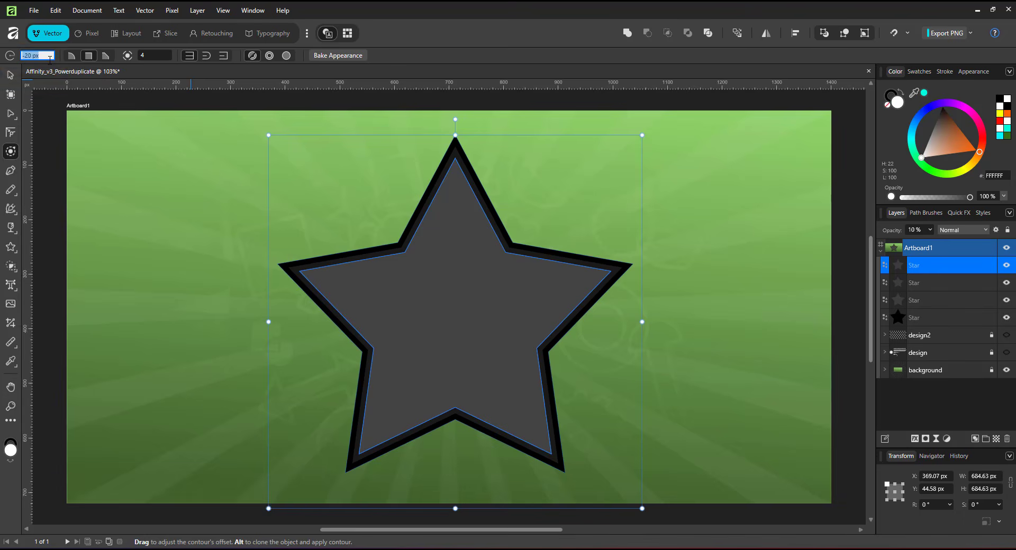
type("-30")
key("Return")
key("ctrl+j")
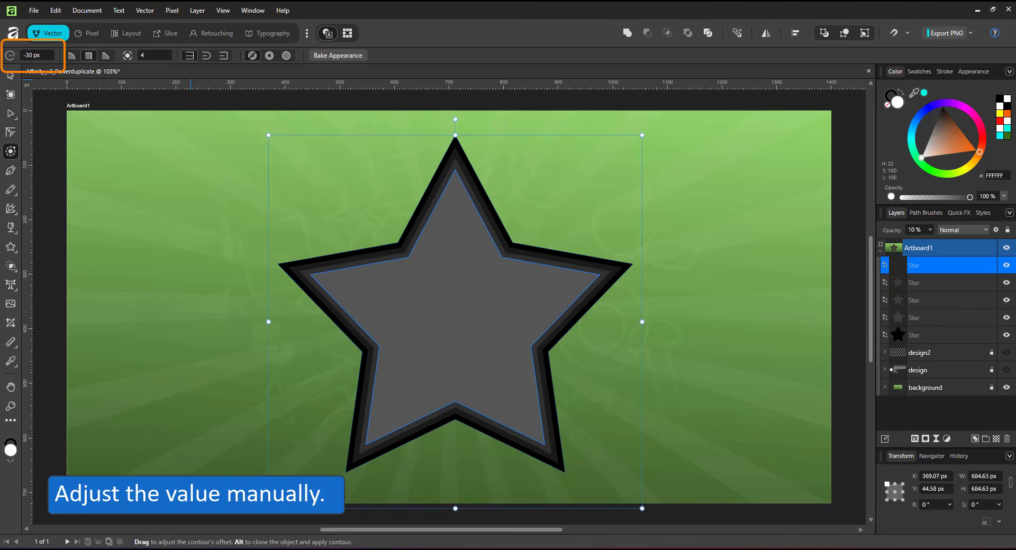
type("-")
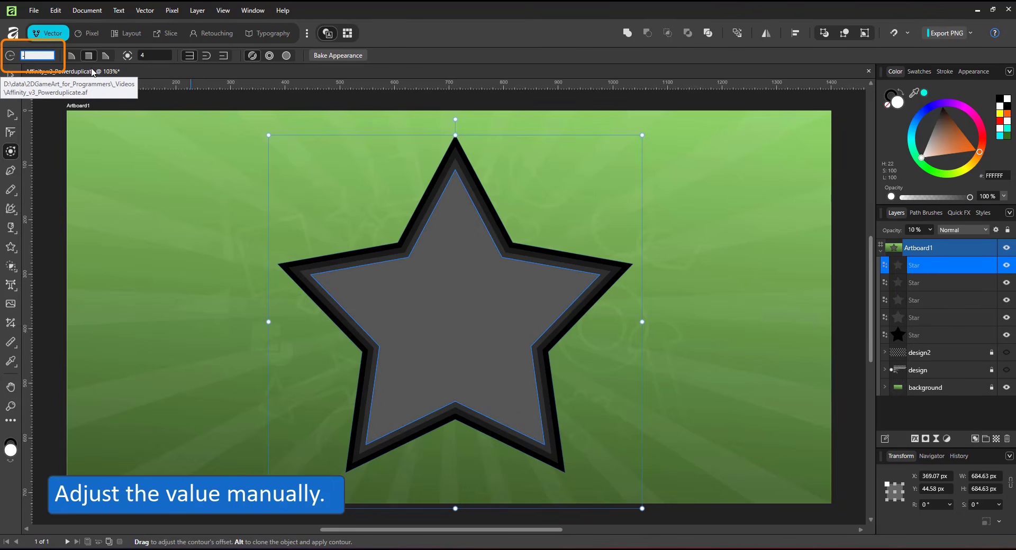
type("40")
key("Return")
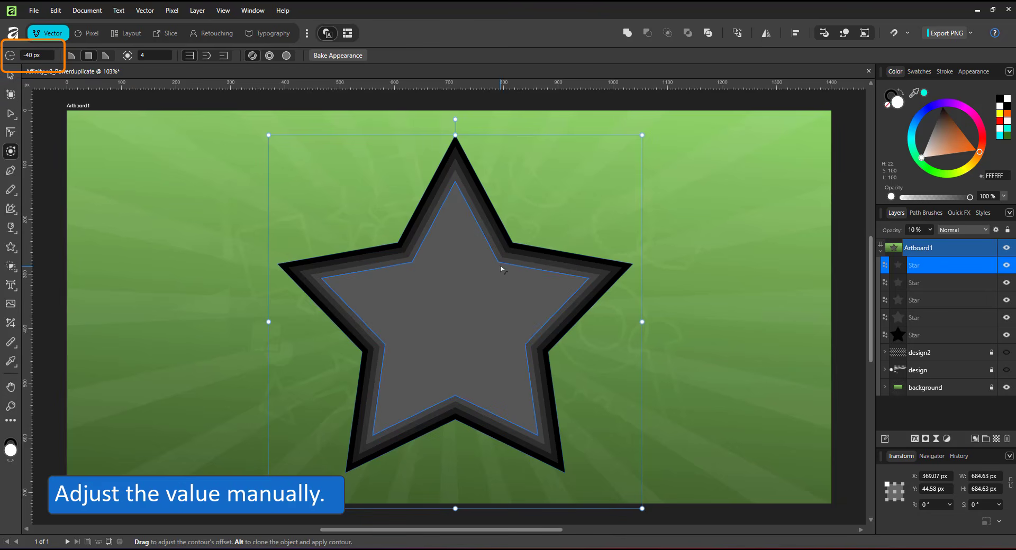
Set the four inset stars to 100% opacity and fill the -20 px and -40 px ones black.
left_click(534, 254)
scroll(441, 215, "up", 7)
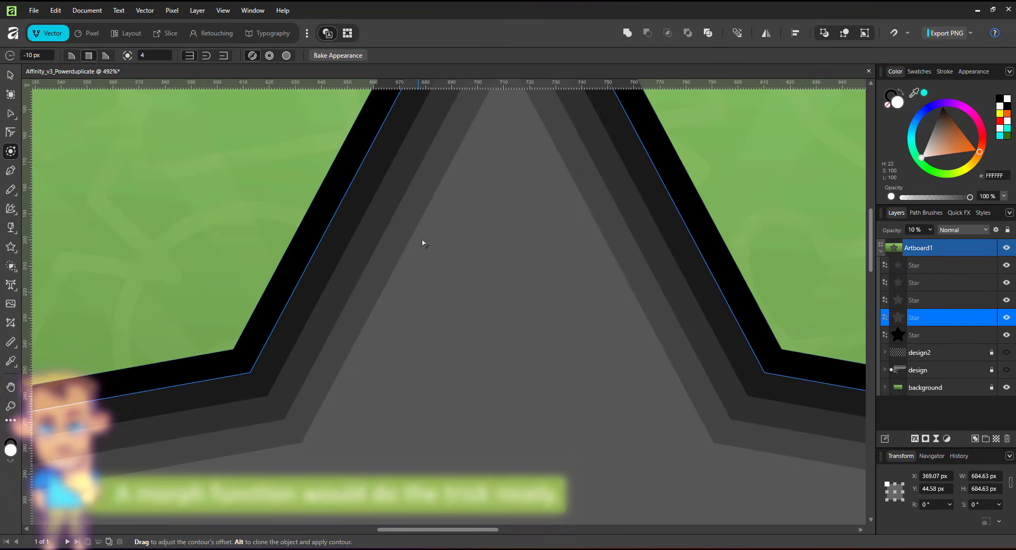
key("ctrl+0")
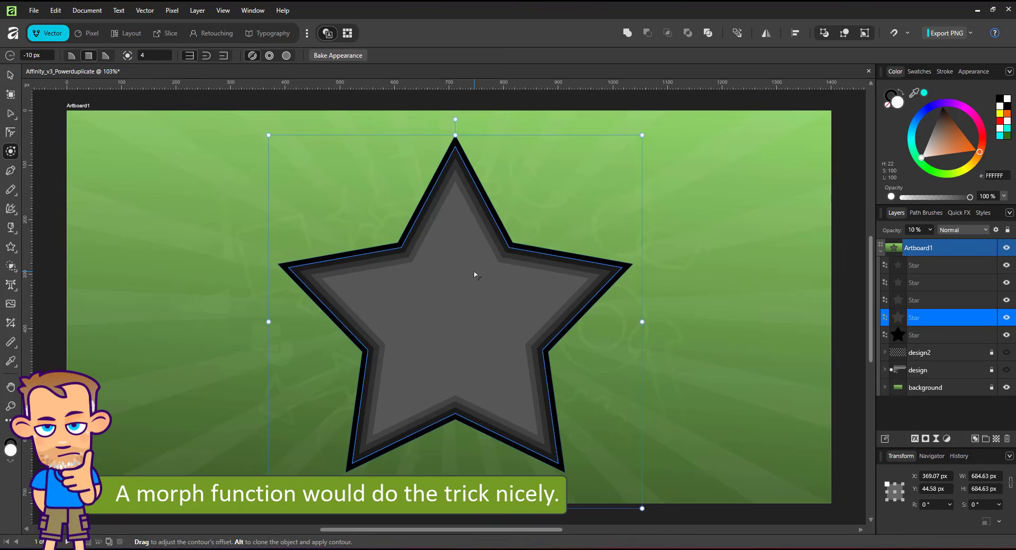
left_click(919, 268, "shift")
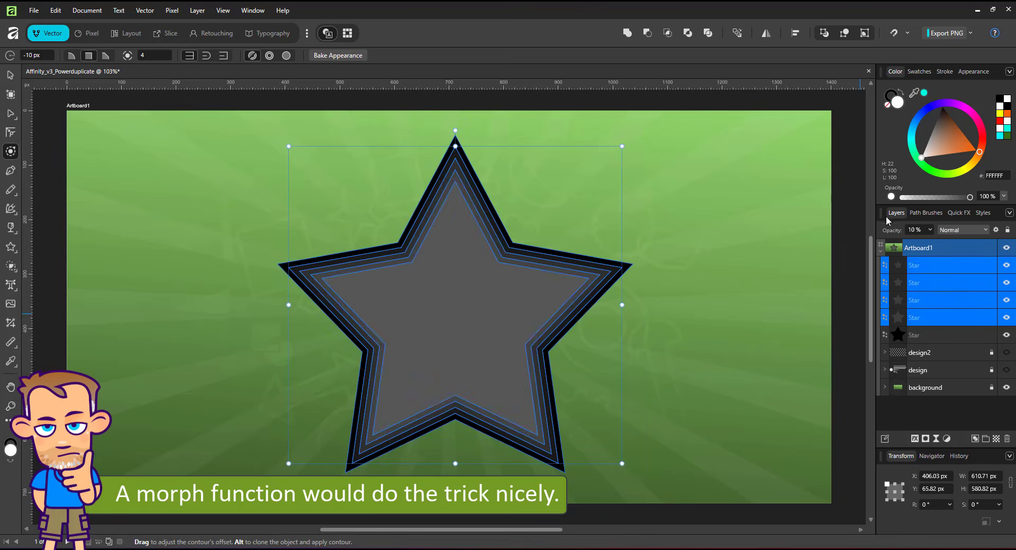
left_click(460, 171)
left_click_drag(955, 143, 906, 19)
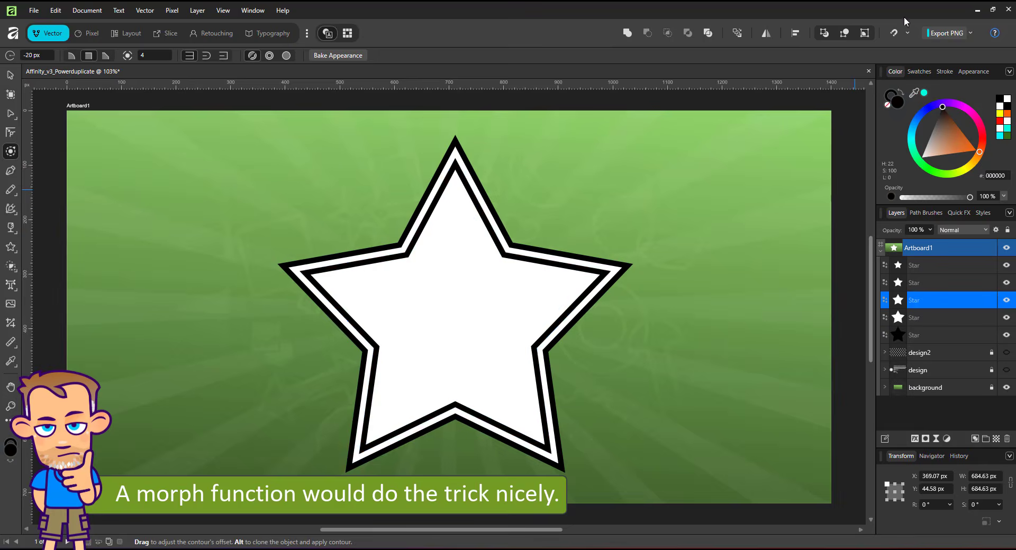
left_click(930, 266)
left_click_drag(940, 162, 943, 107)
left_click(808, 288)
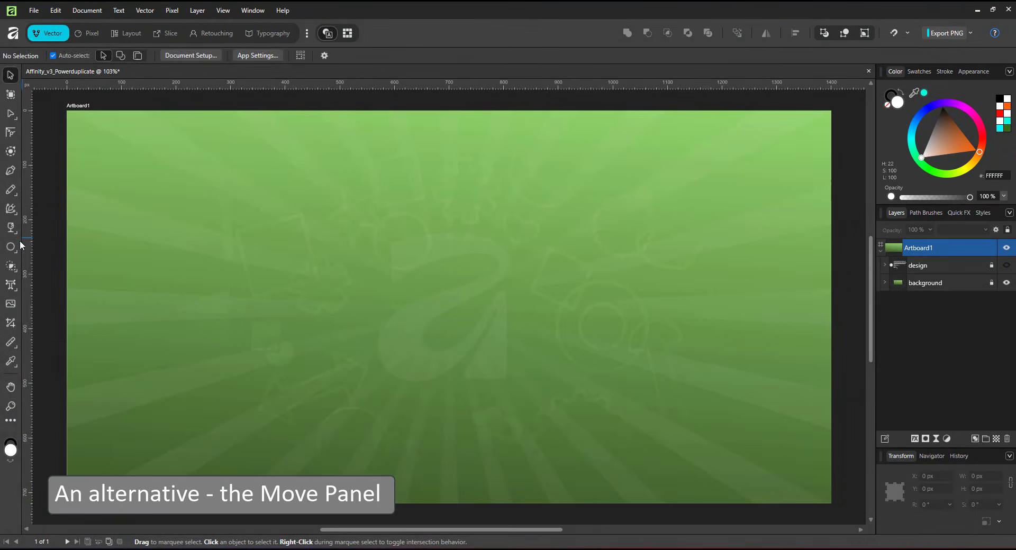
Draw a white circle near the artboard's upper-left corner and set its X, Y, width and height all to 100 px.
left_click(12, 246)
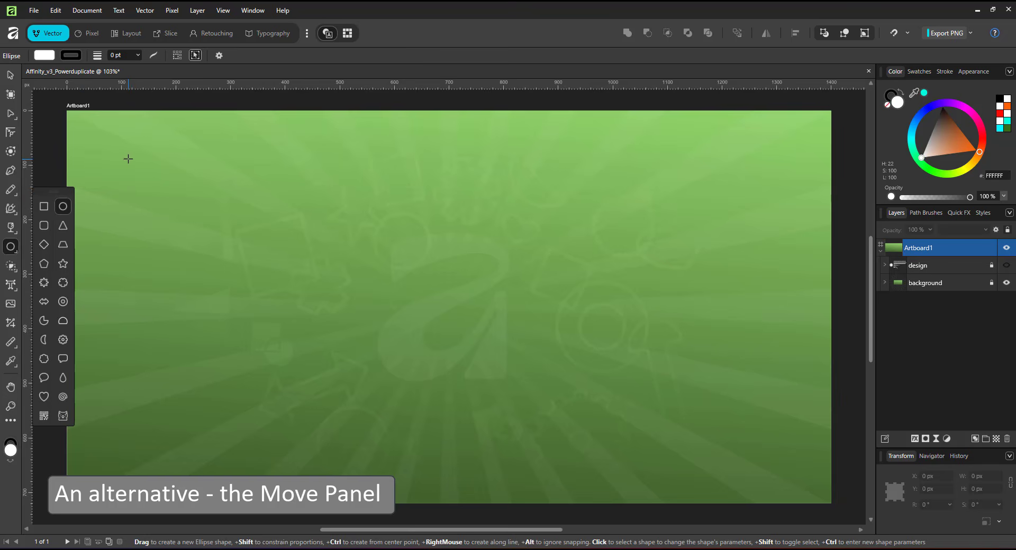
left_click_drag(128, 159, 191, 222)
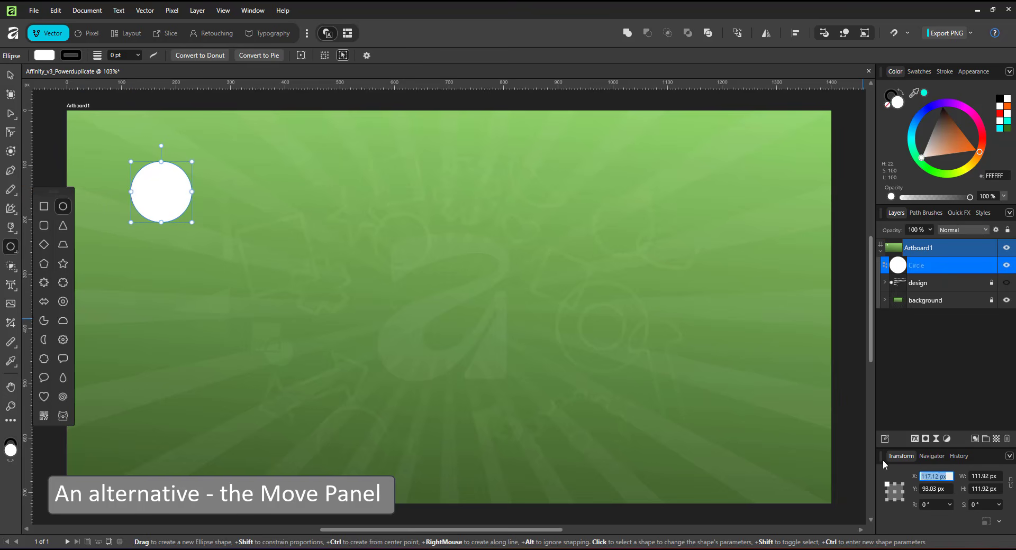
type("100")
key("Tab")
type("100")
key("Tab")
type("100")
key("Tab")
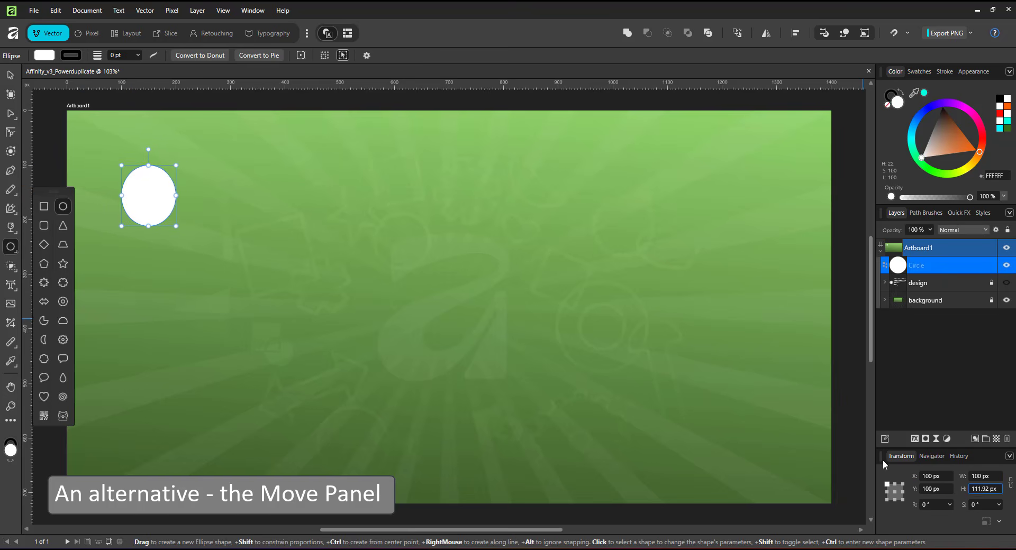
type("100")
key("Return")
Set up a Move / Duplicate of the circle with a 100 px horizontal offset and enable Duplicate.
key("v")
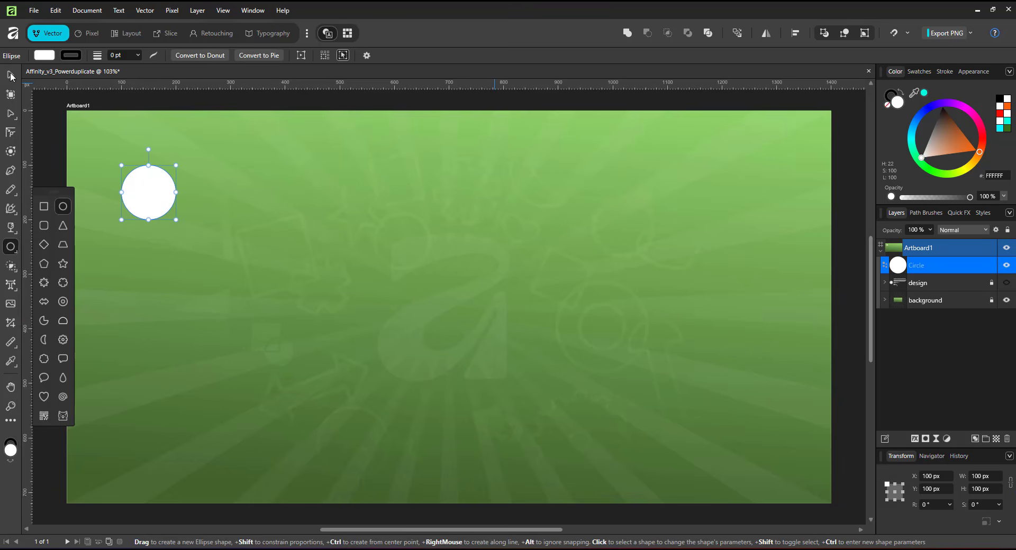
key("Return")
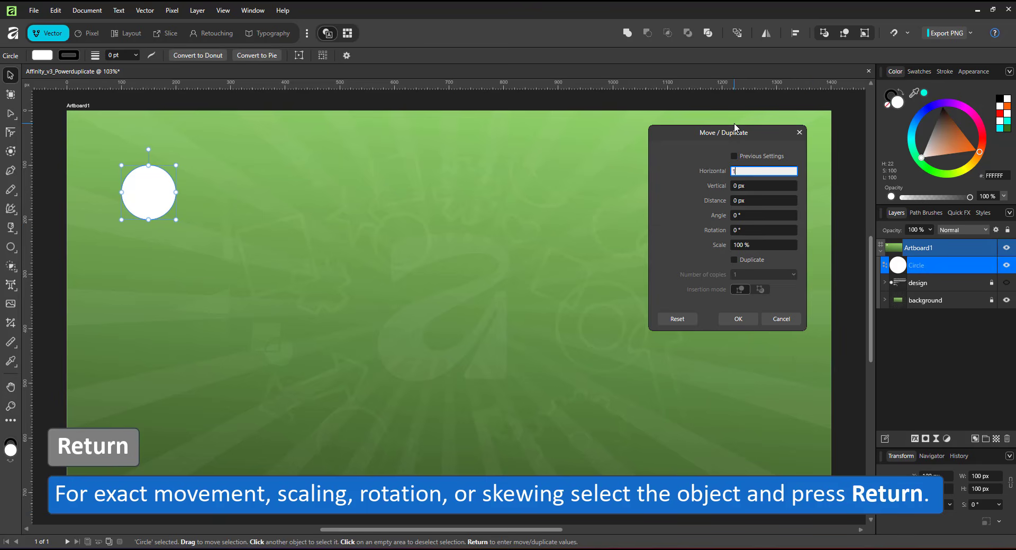
key("Return")
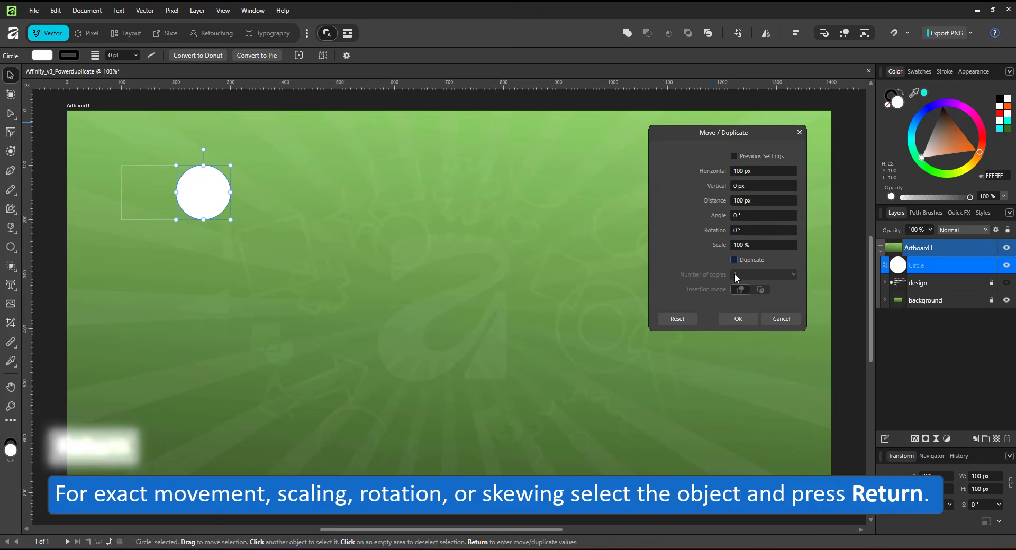
left_click(746, 262)
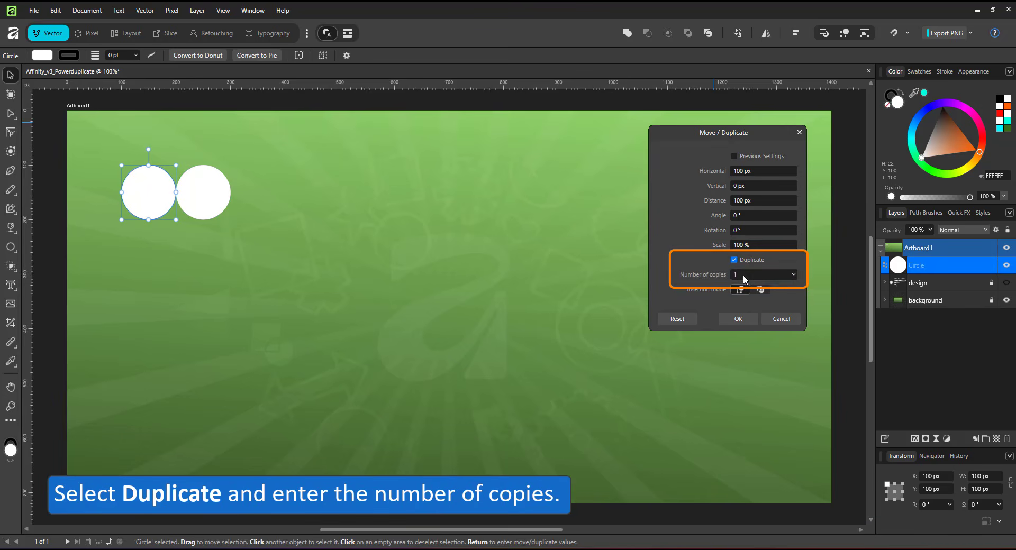
Set the circle duplication's horizontal offset to 150 px and its number of copies to 8, trying 5 and 7 first.
left_click(736, 168)
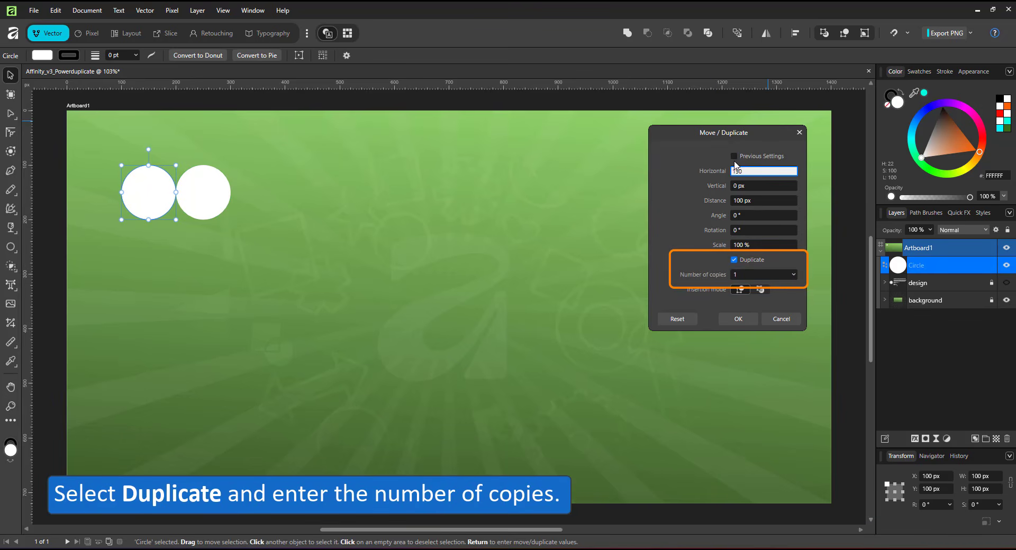
left_click(737, 279)
type("5")
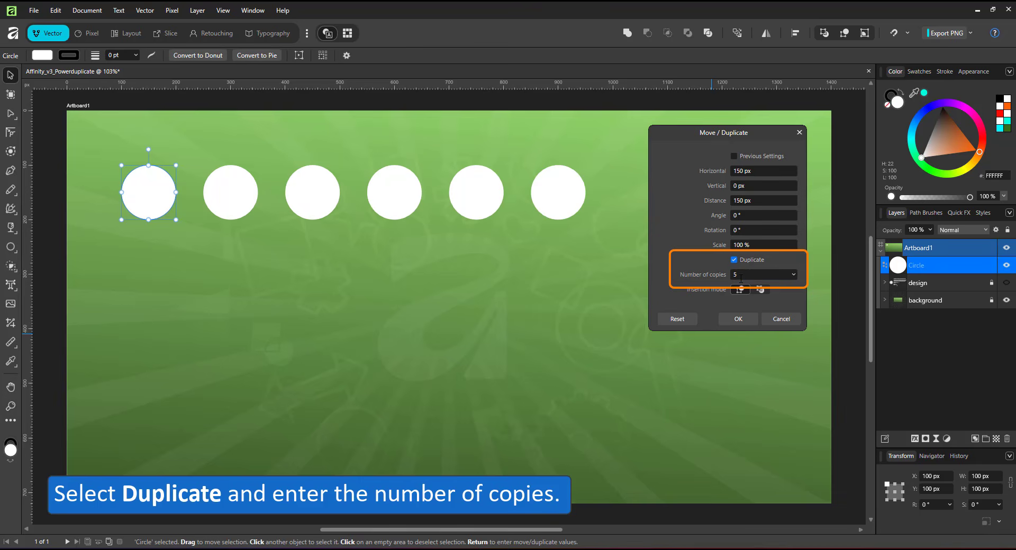
left_click(742, 274)
type("7")
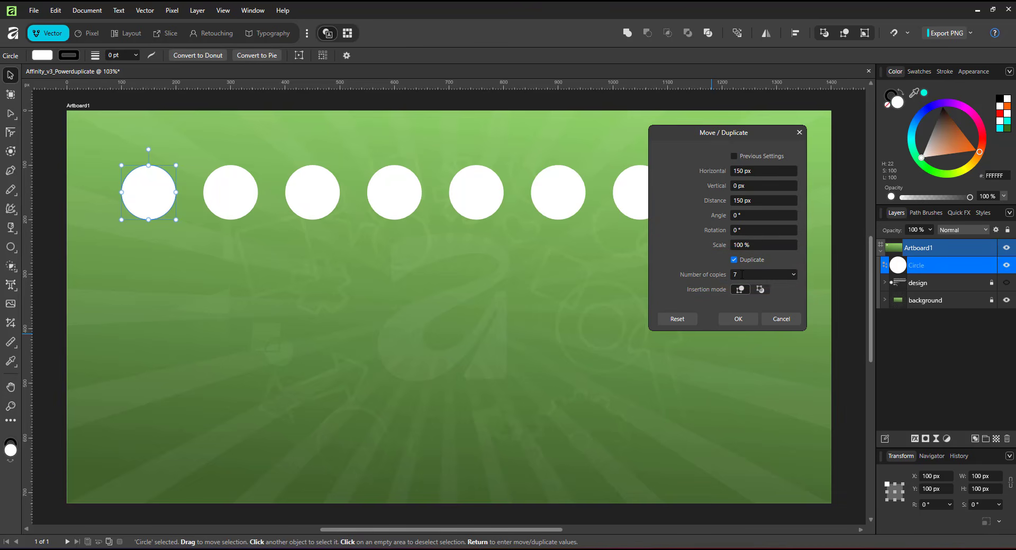
left_click(742, 274)
type("8")
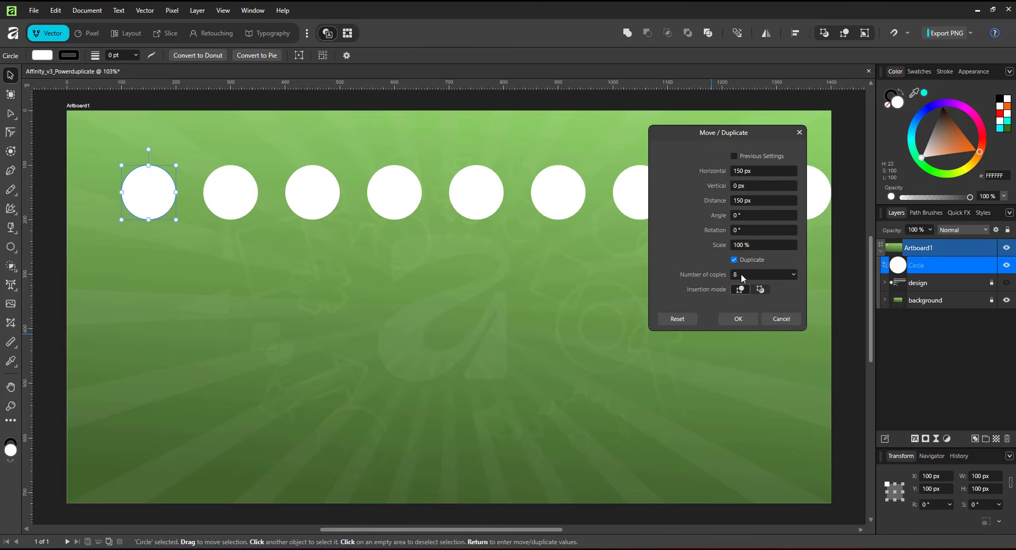
Set the circle duplication's number of copies to 7 and apply it.
left_click(743, 274)
key("Return")
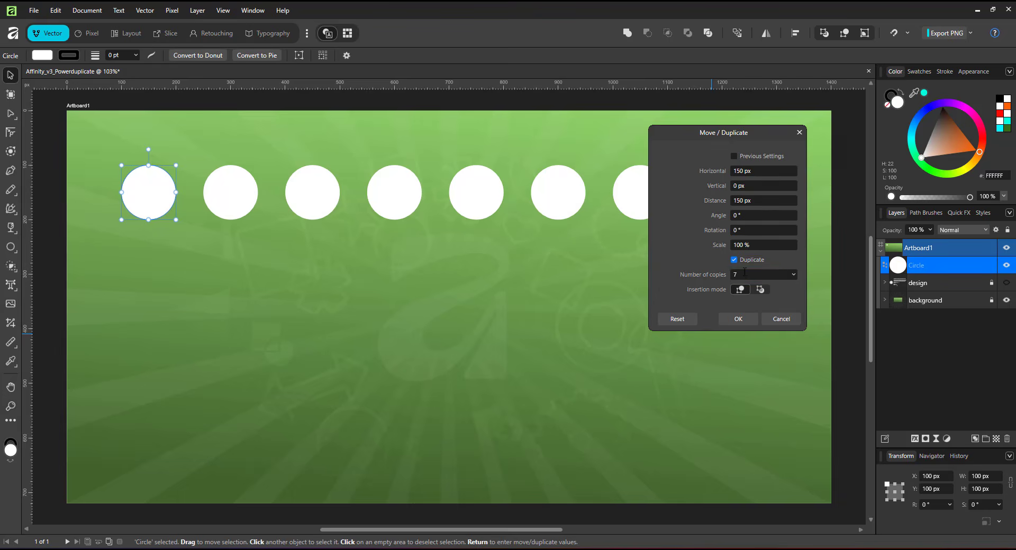
left_click(742, 321)
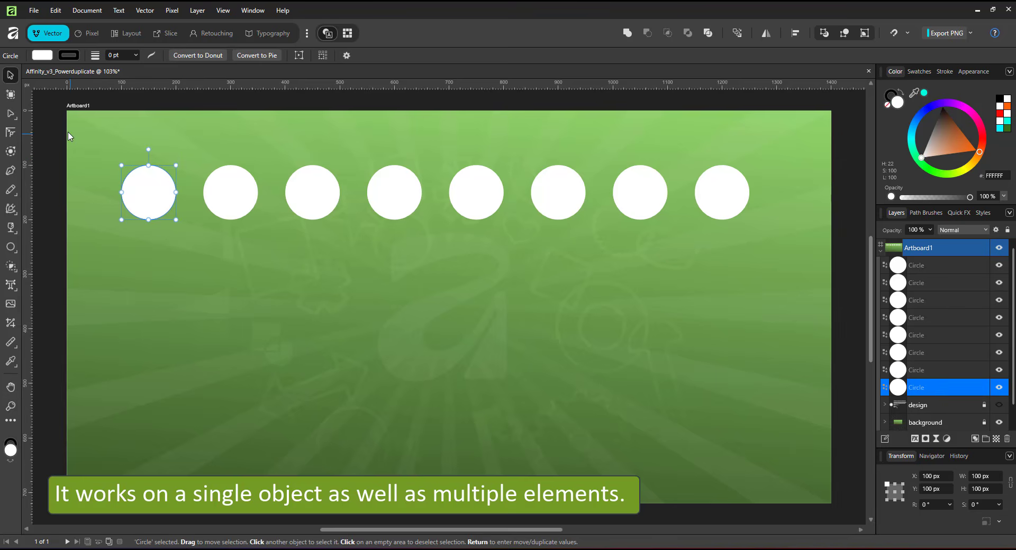
Duplicate the row of eight circles with a 75 px horizontal and 150 px vertical offset, and copy both rows straight down to Y about 399 px.
left_click_drag(55, 128, 793, 267)
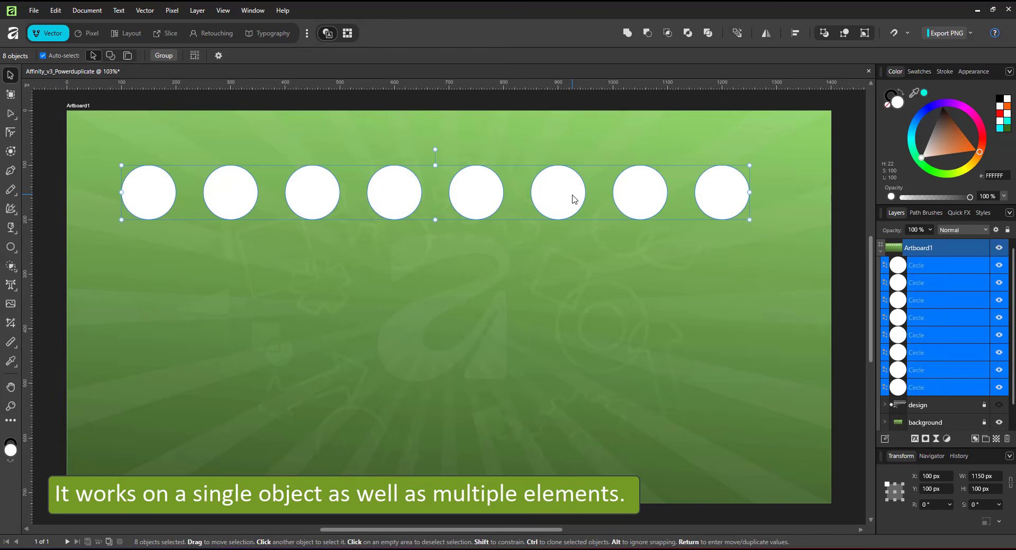
key("Return")
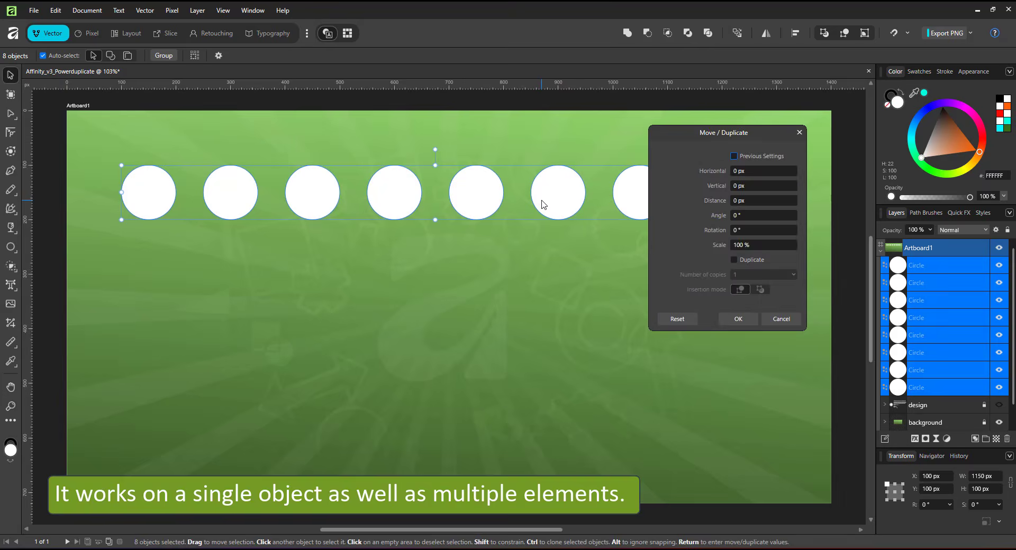
left_click(744, 186)
type("15")
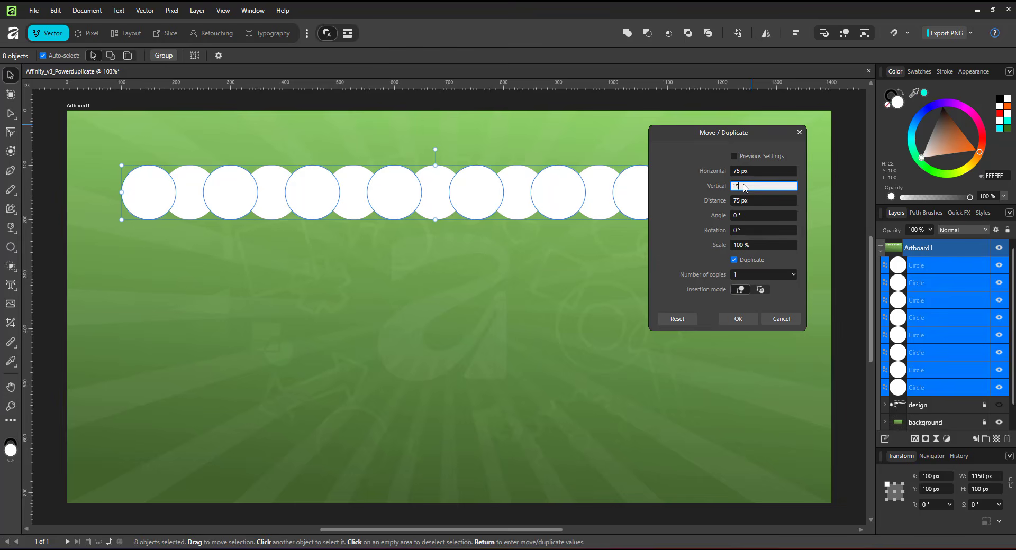
type("0")
key("Return")
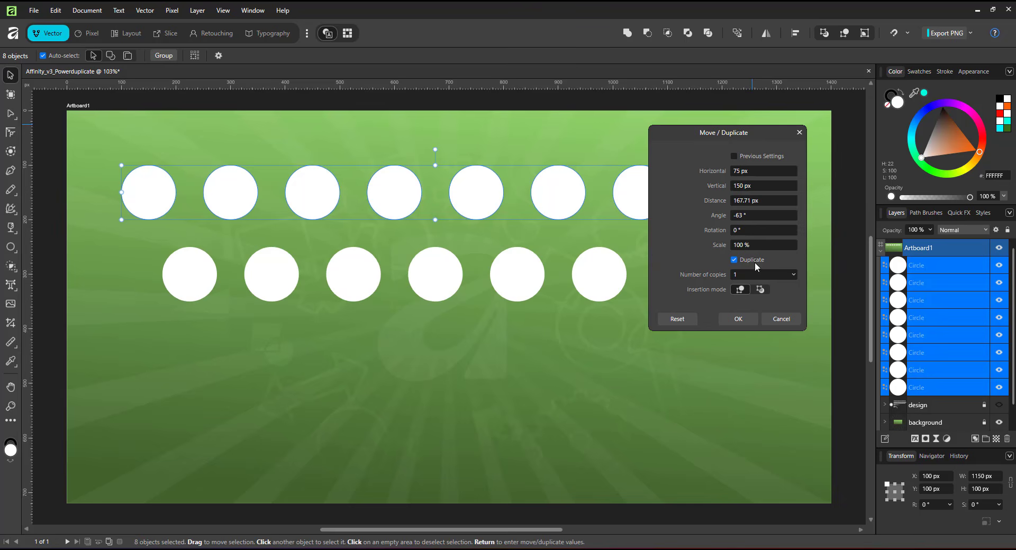
left_click(738, 319)
left_click_drag(51, 134, 809, 345)
left_click_drag(230, 194, 224, 358)
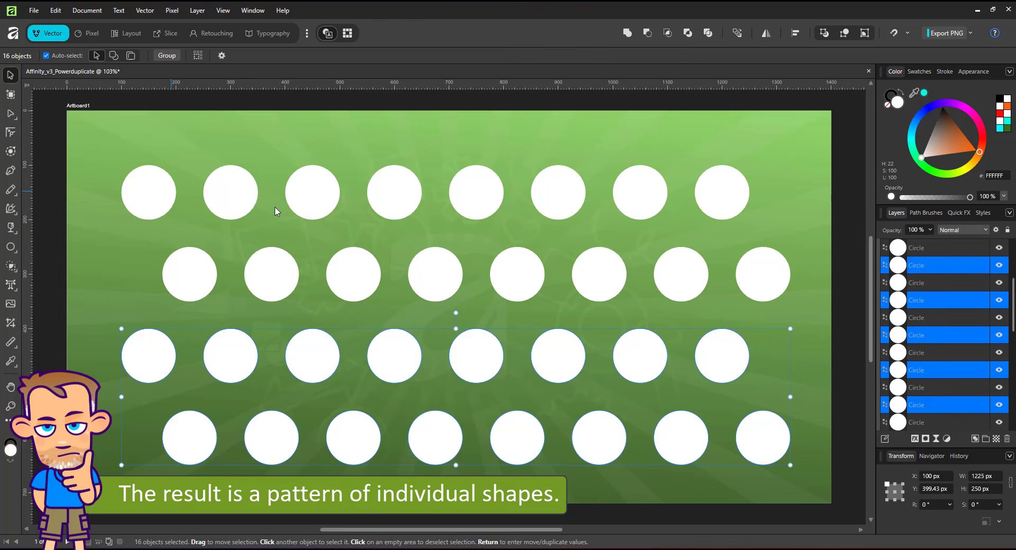
Fill the seventh circle of the second row yellow, trying orange first.
left_click(929, 253)
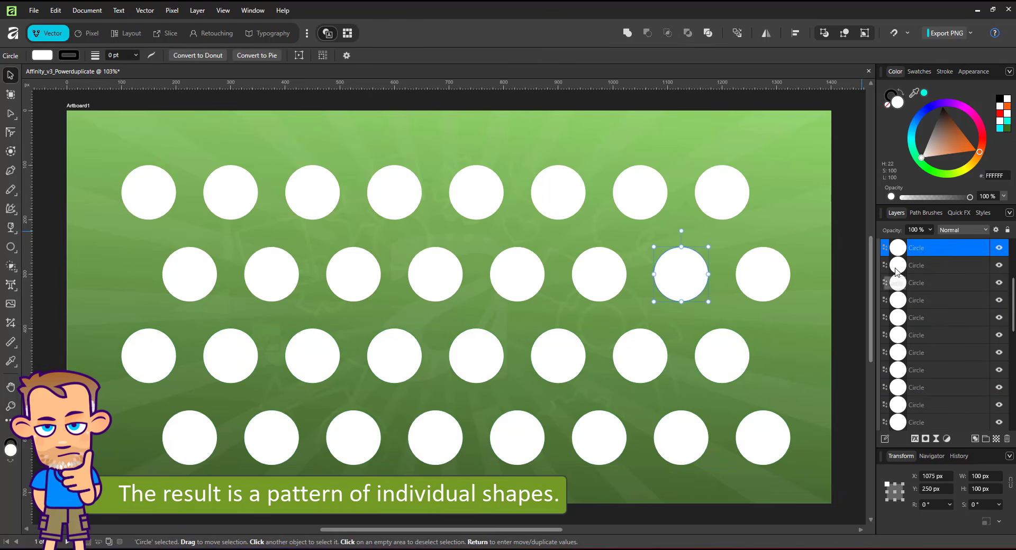
left_click(978, 151)
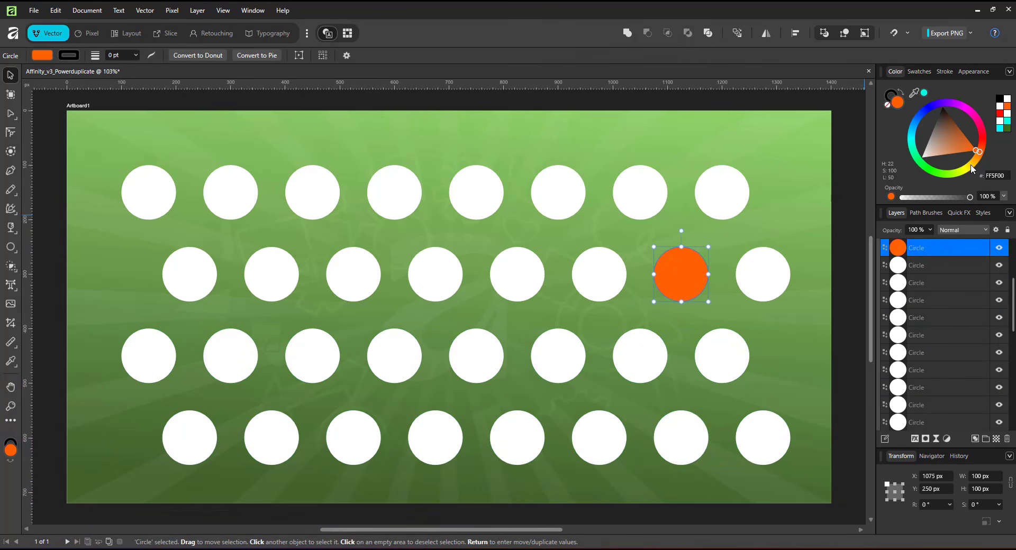
mouse_move(972, 169)
left_mouse_down()
mouse_move(980, 175)
mouse_move(963, 168)
left_mouse_up()
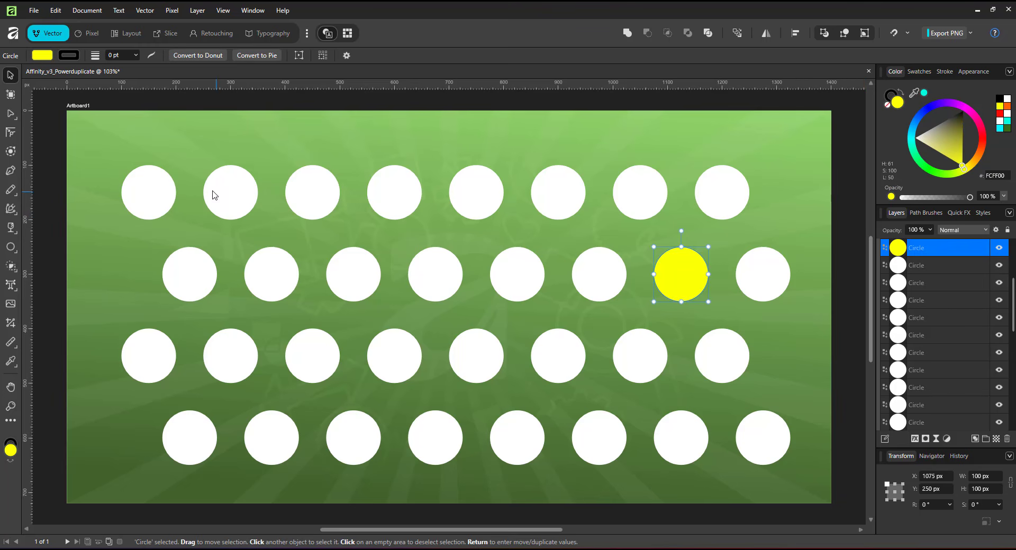
Delete every circle copy except the original white circle near the artboard's upper-left corner.
left_click_drag(848, 131, 185, 485)
key("Delete")
left_click_drag(59, 217, 263, 470)
key("Delete")
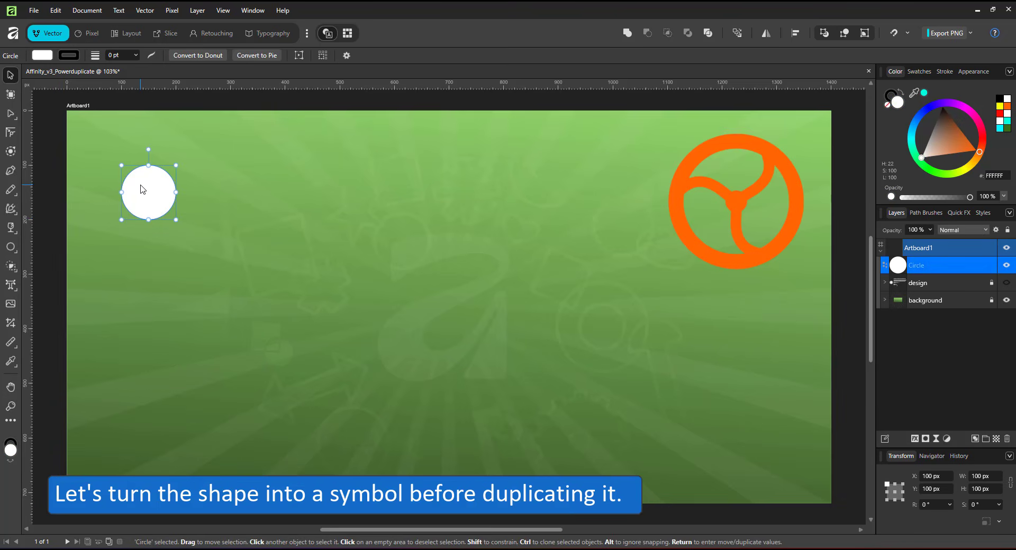
Create a symbol from the white circle and expand its layer to show the circle inside.
left_click(248, 12)
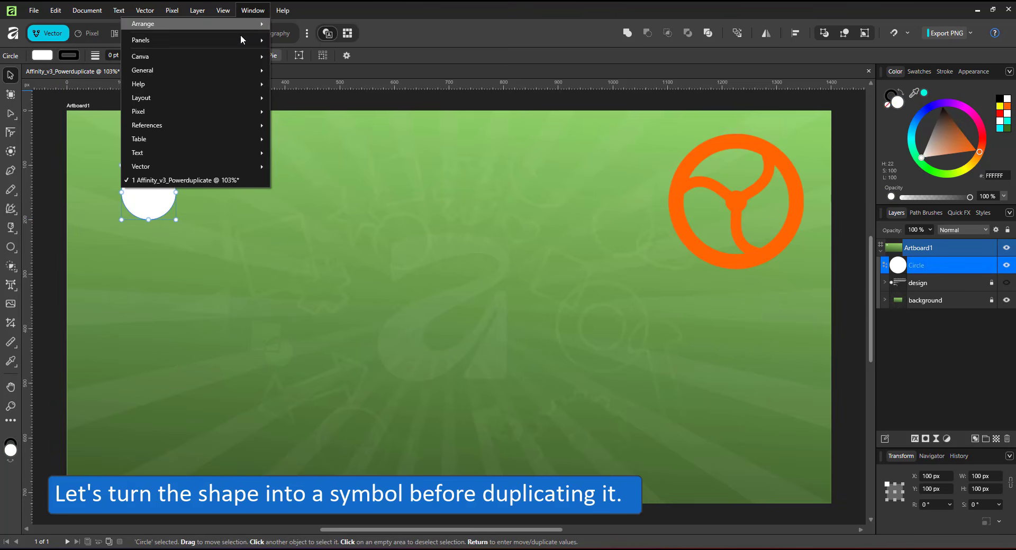
mouse_move(234, 165)
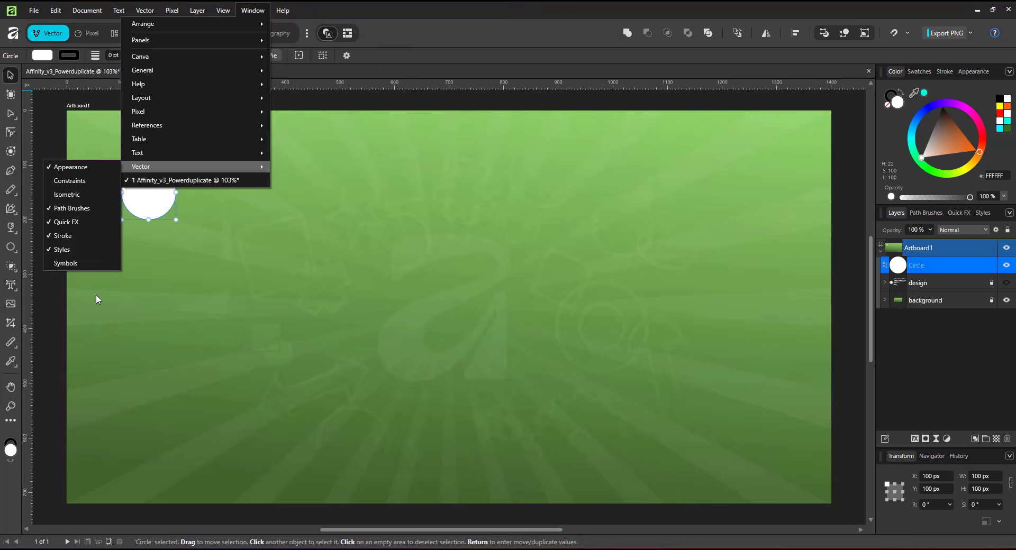
left_click(97, 267)
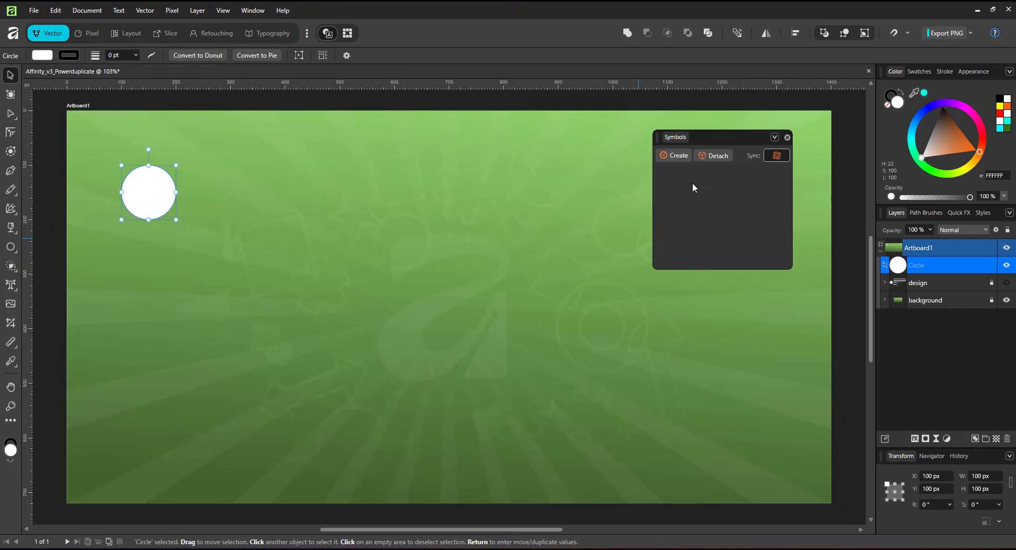
left_click(680, 158)
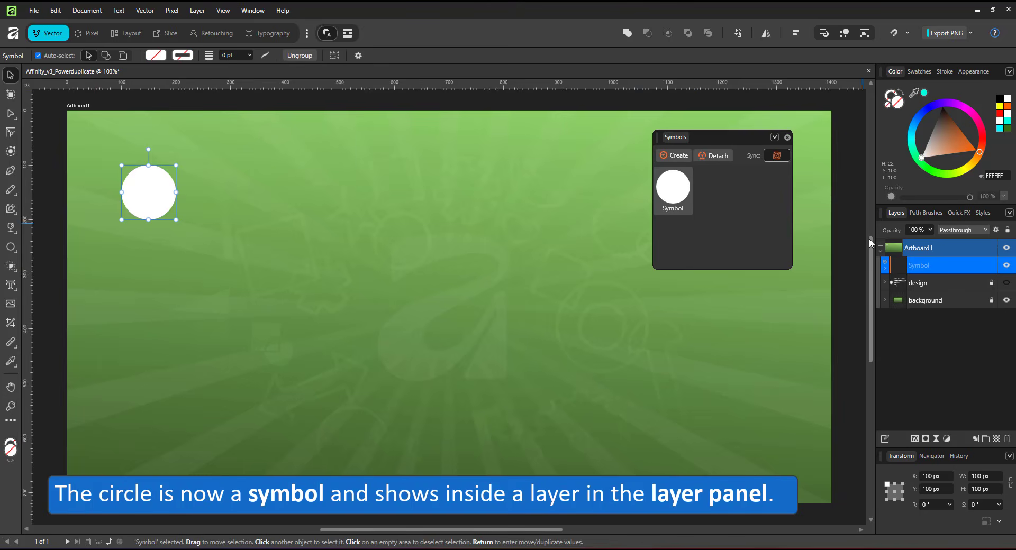
left_click(918, 286)
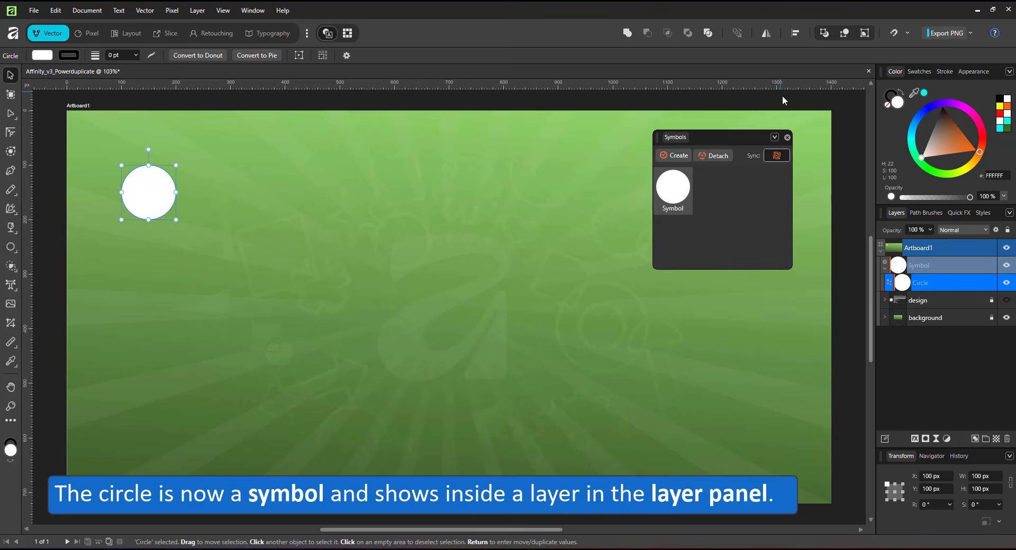
left_click(787, 138)
Use Move / Duplicate on the whole symbol to make 7 copies with a 150 px horizontal offset.
key("Return")
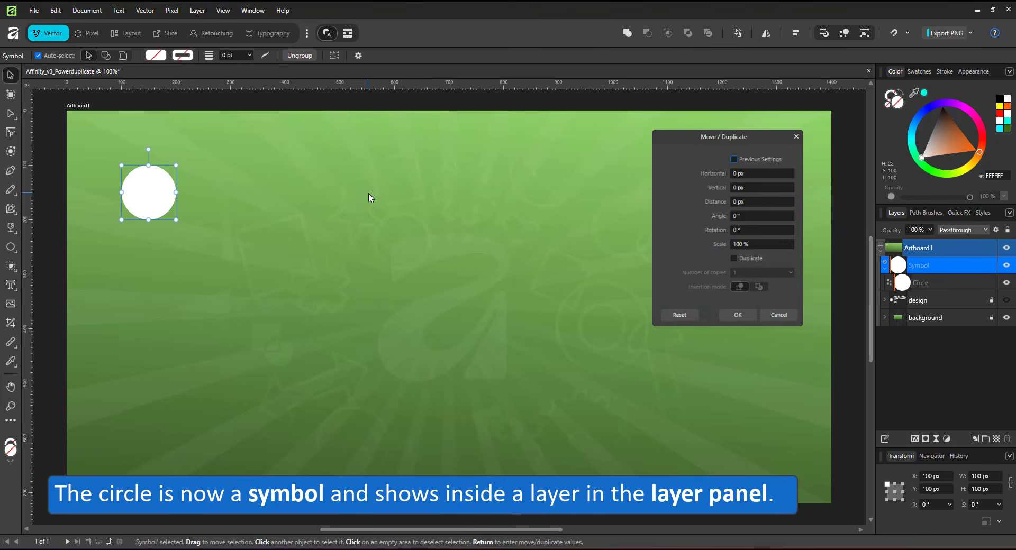
left_click(746, 261)
left_click(762, 170)
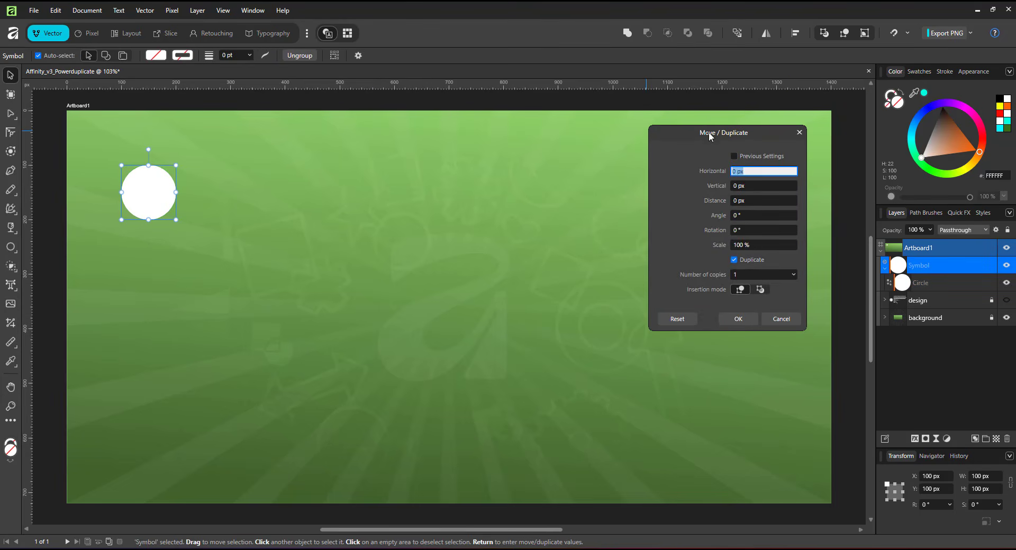
type("150")
key("Tab")
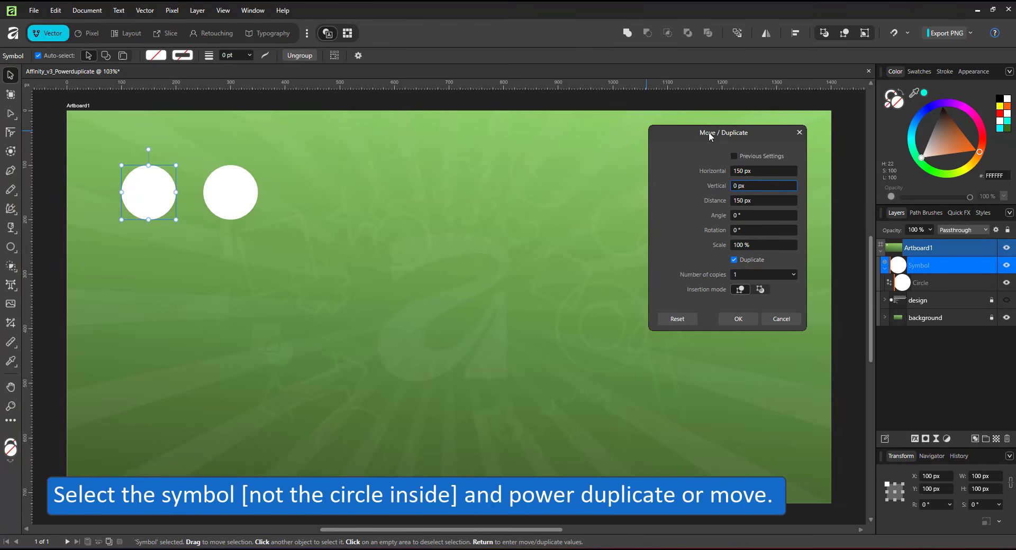
left_click(752, 274)
type("7")
key("Return")
Duplicate the row of eight symbols once with a 75 px horizontal and 100 px vertical offset.
left_click_drag(54, 135, 756, 242)
key("Return")
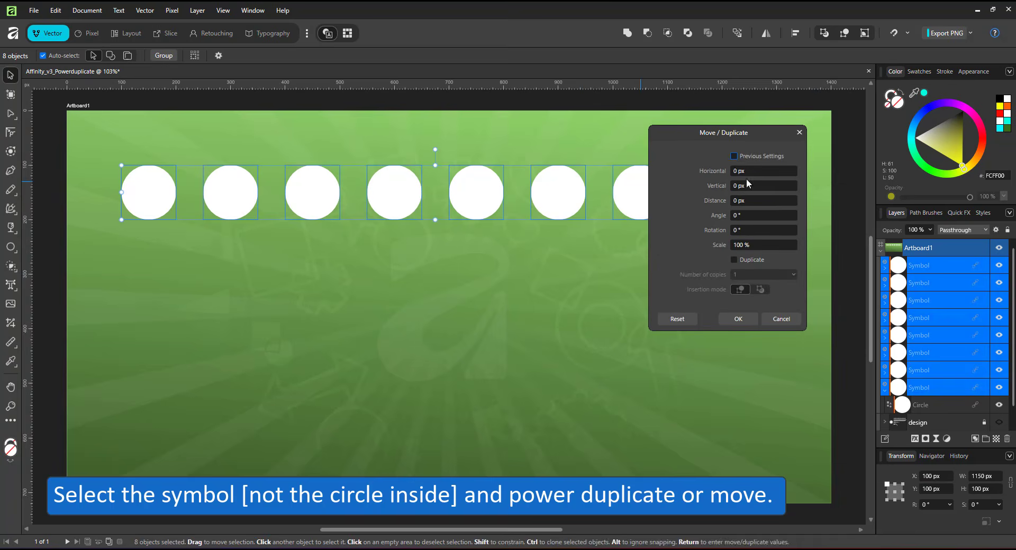
left_click(736, 173)
type("75")
key("Tab")
type("75")
left_click(734, 260)
left_click(740, 189)
type("100")
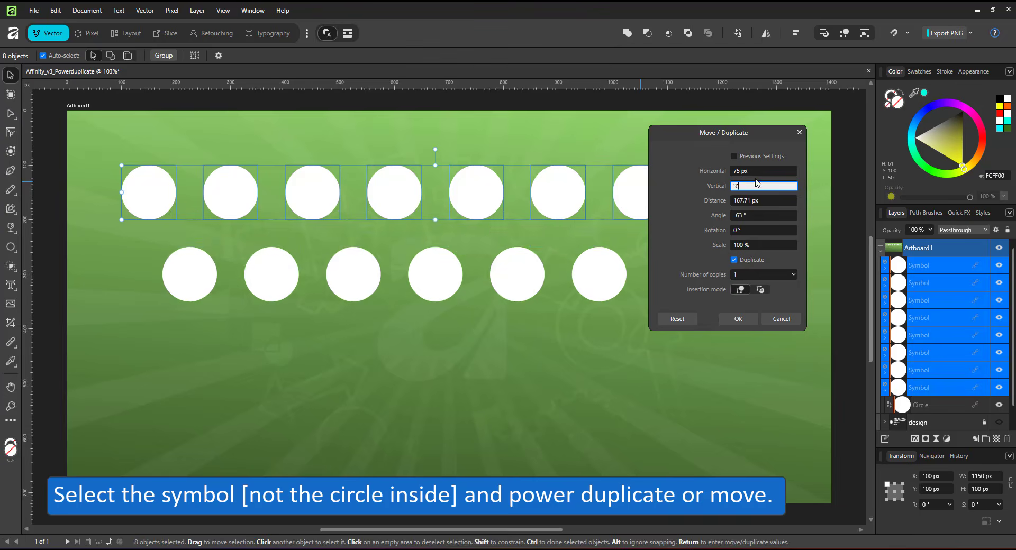
key("Return")
Make 2 copies of the two symbol rows with a 200 px vertical offset and move the whole pattern to about X 75 px, Y 56 px.
key("Return")
left_click(743, 191)
type("200")
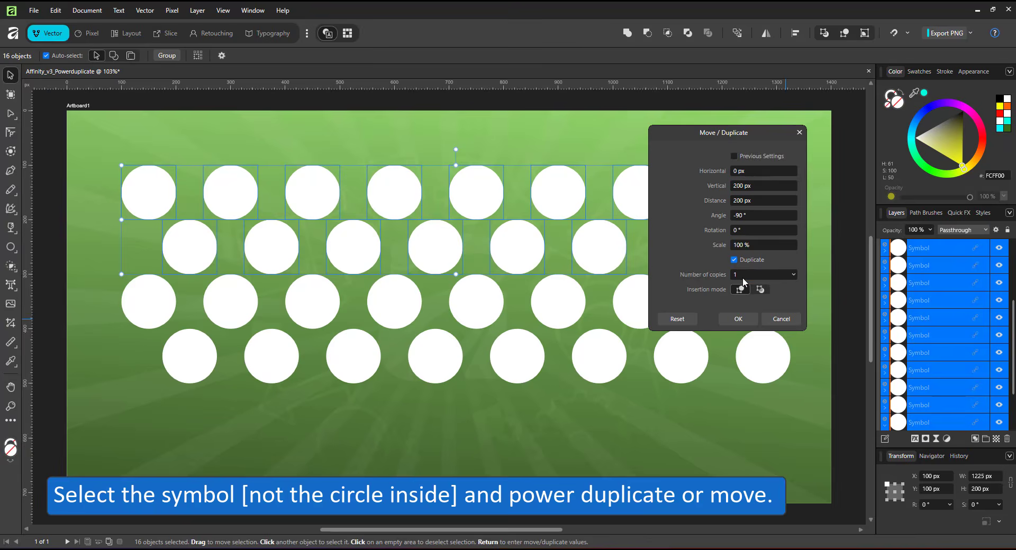
left_click(742, 277)
type("2")
key("Return")
left_click_drag(52, 128, 799, 495)
left_click_drag(553, 303, 538, 280)
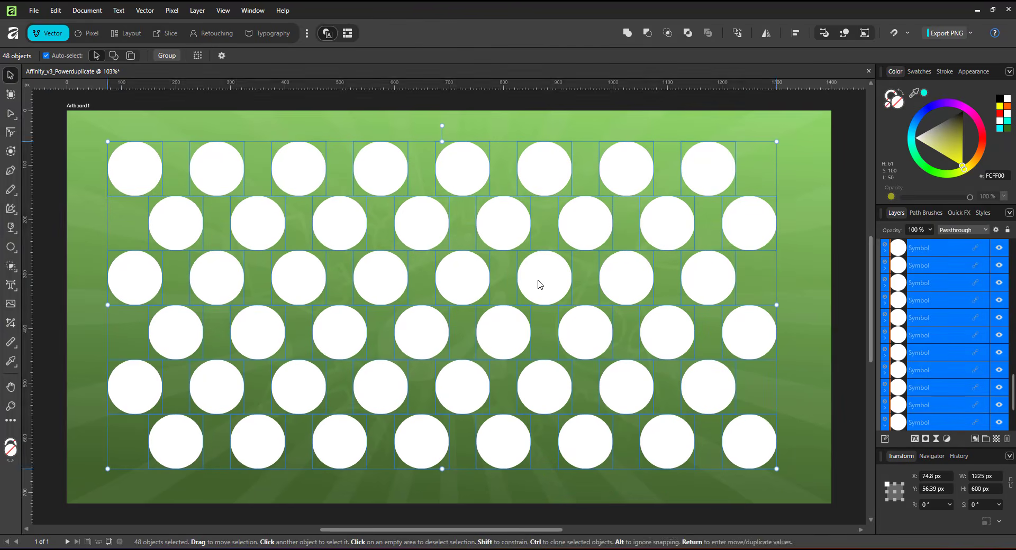
Expand one symbol of the pattern and fill the circle inside it black.
left_click(885, 249)
left_click(898, 268)
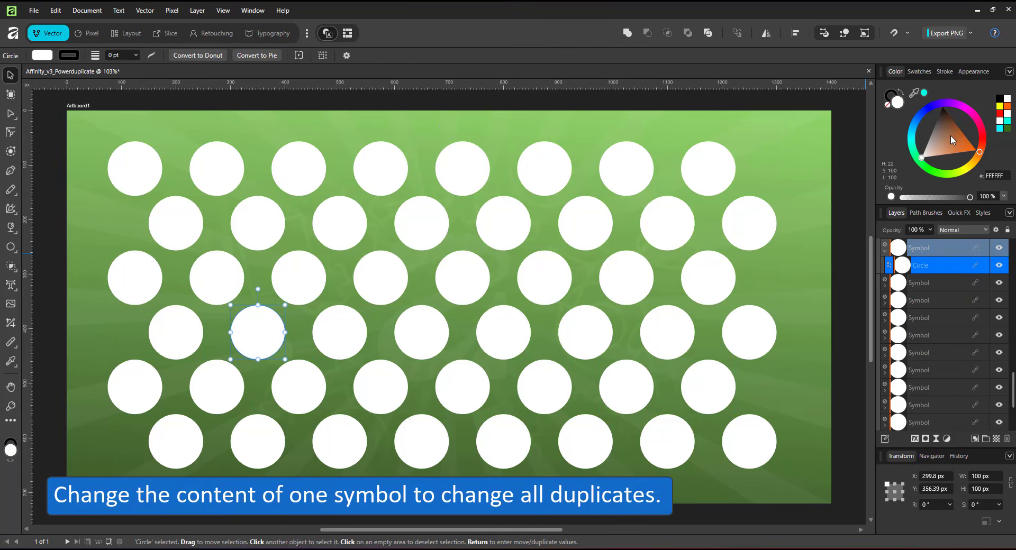
left_click_drag(952, 139, 942, 106)
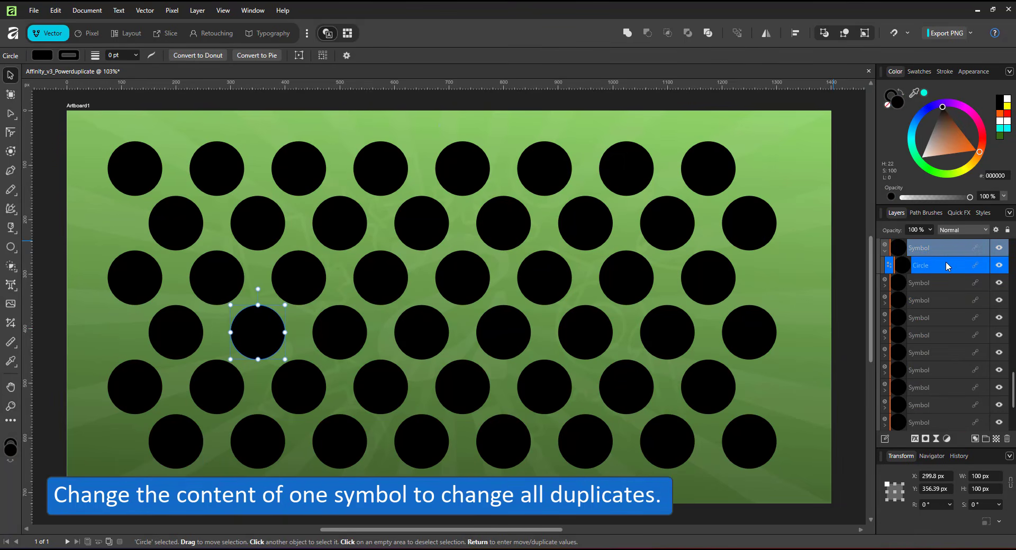
Duplicate the black circle inside the expanded symbol, fill the copy white and shrink it around its centre.
left_click(919, 275)
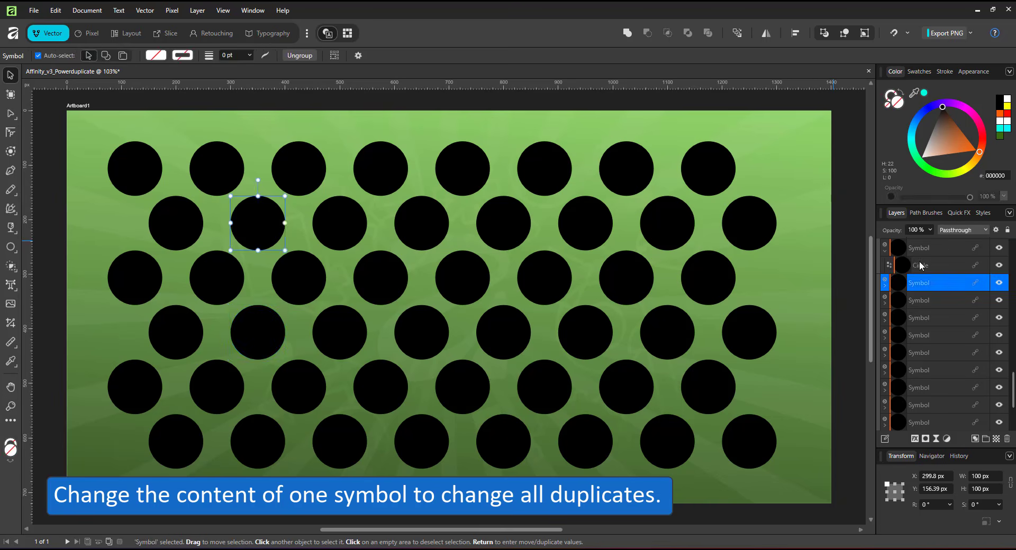
left_click(921, 266)
key("ctrl+j")
left_click_drag(938, 143, 922, 157)
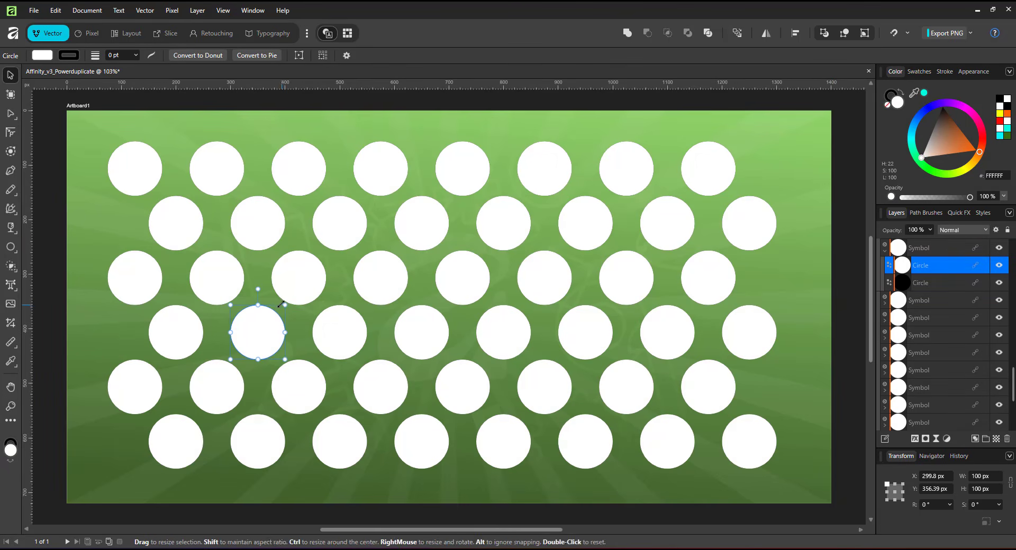
left_click_drag(285, 305, 272, 319)
Duplicate the white circle inside the symbol, fill the copy black and shrink it around its centre into a small dot.
key("ctrl+j")
left_click_drag(922, 157, 942, 107)
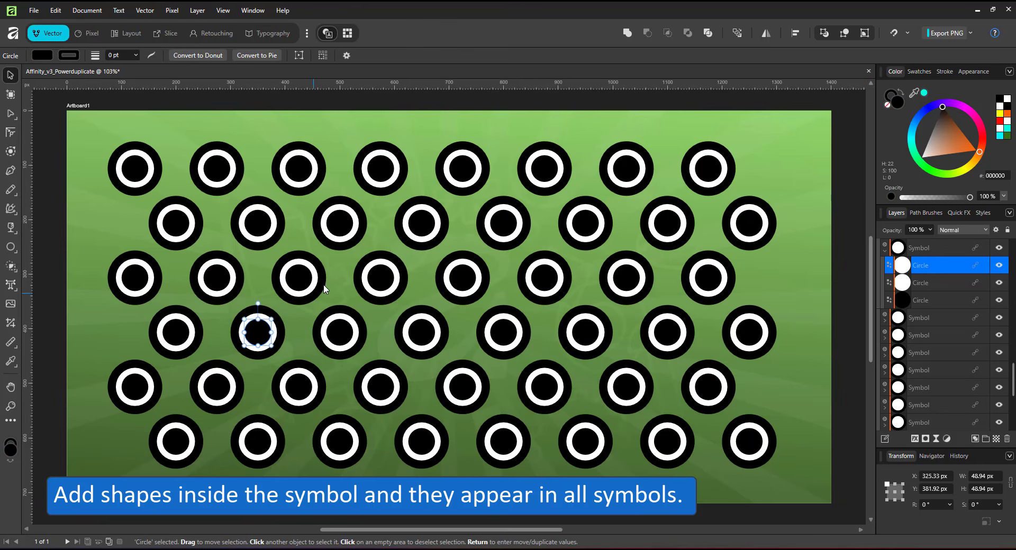
left_click_drag(271, 319, 269, 323)
left_click(837, 380)
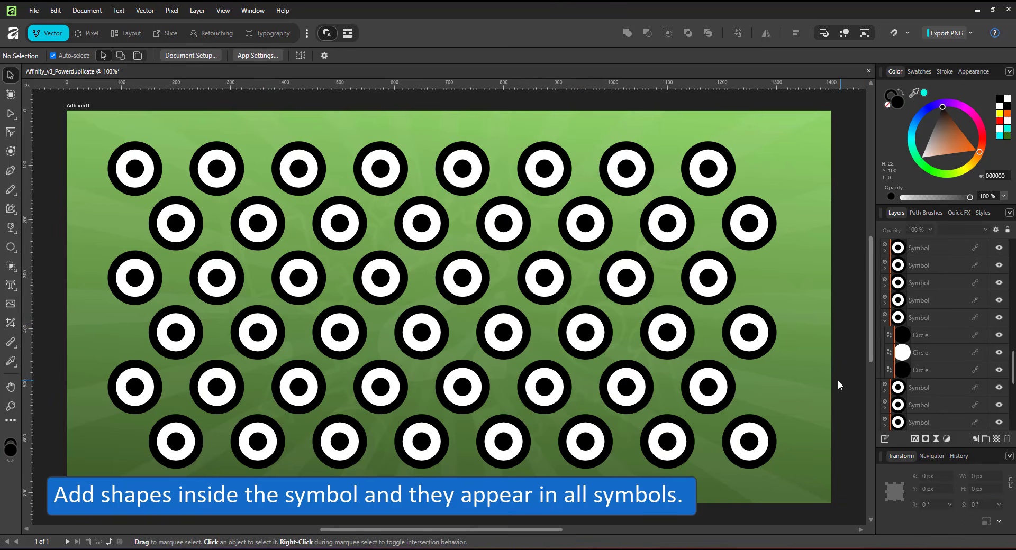